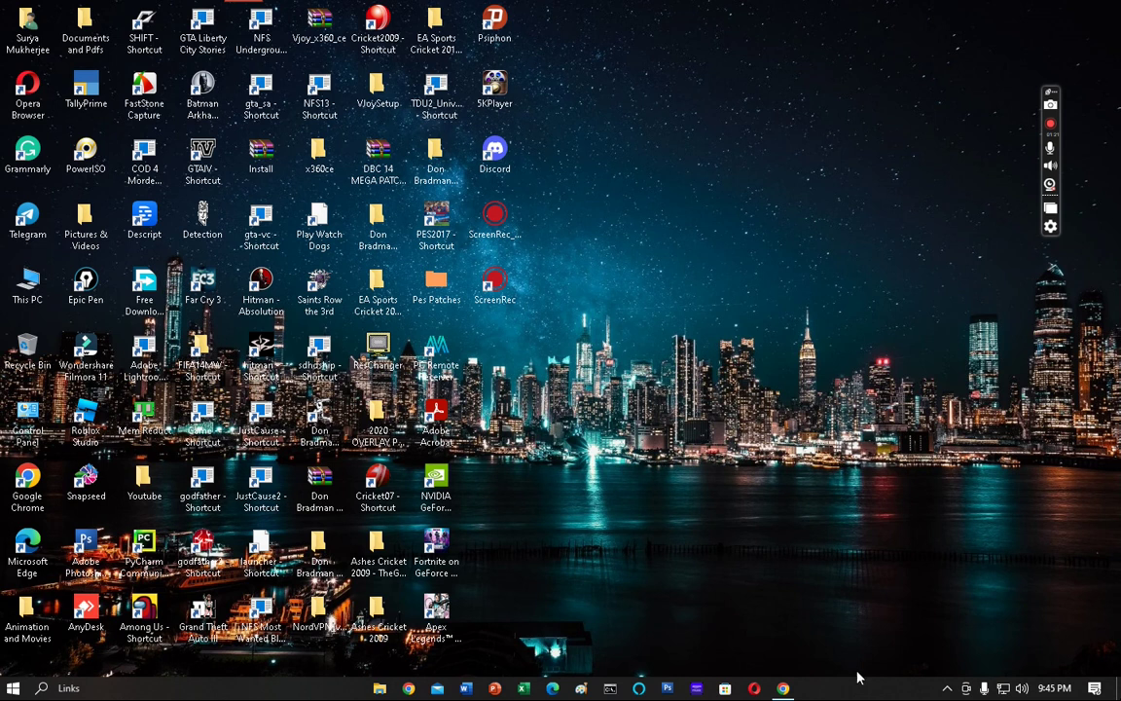
# Go to gmail.com, start creating a Google account for personal use, and begin entering the first name.
pyautogui.click(788, 689)
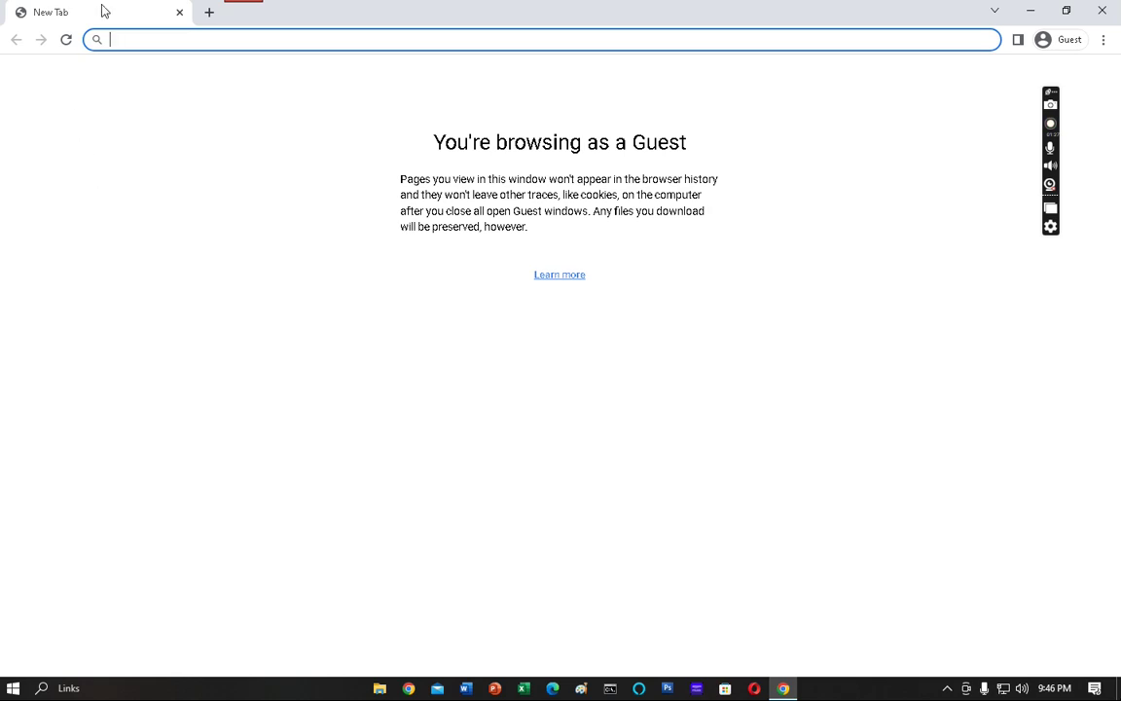
pyautogui.write('gmail')
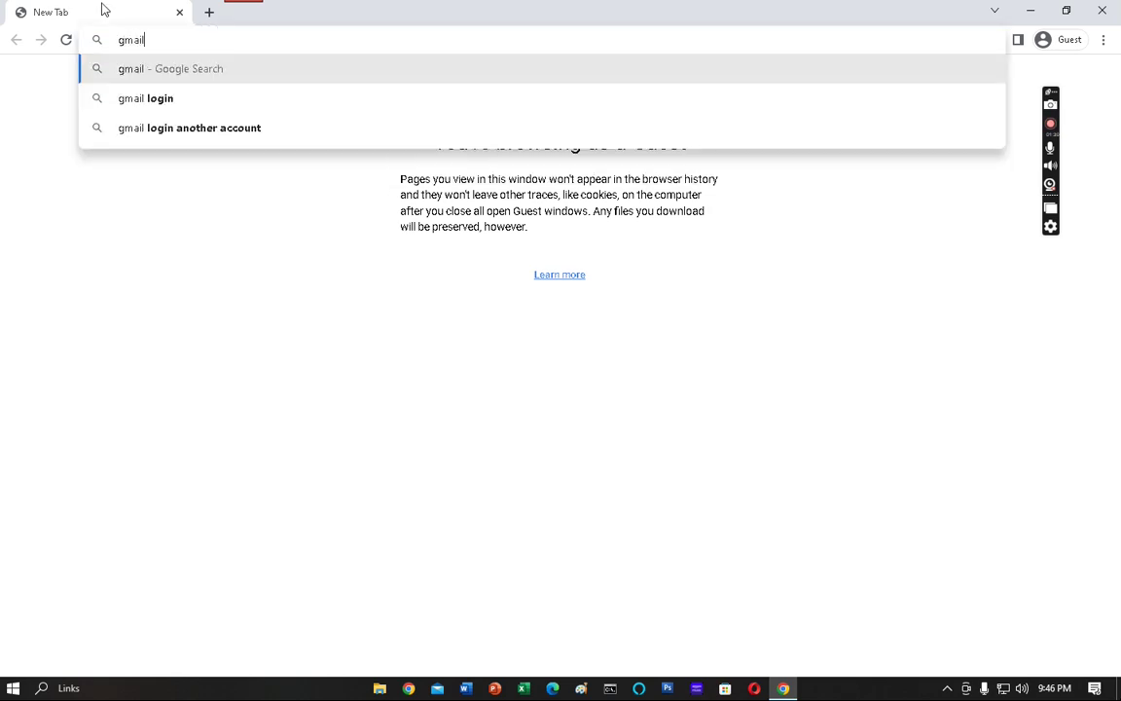
pyautogui.write('.com')
pyautogui.press('Return')
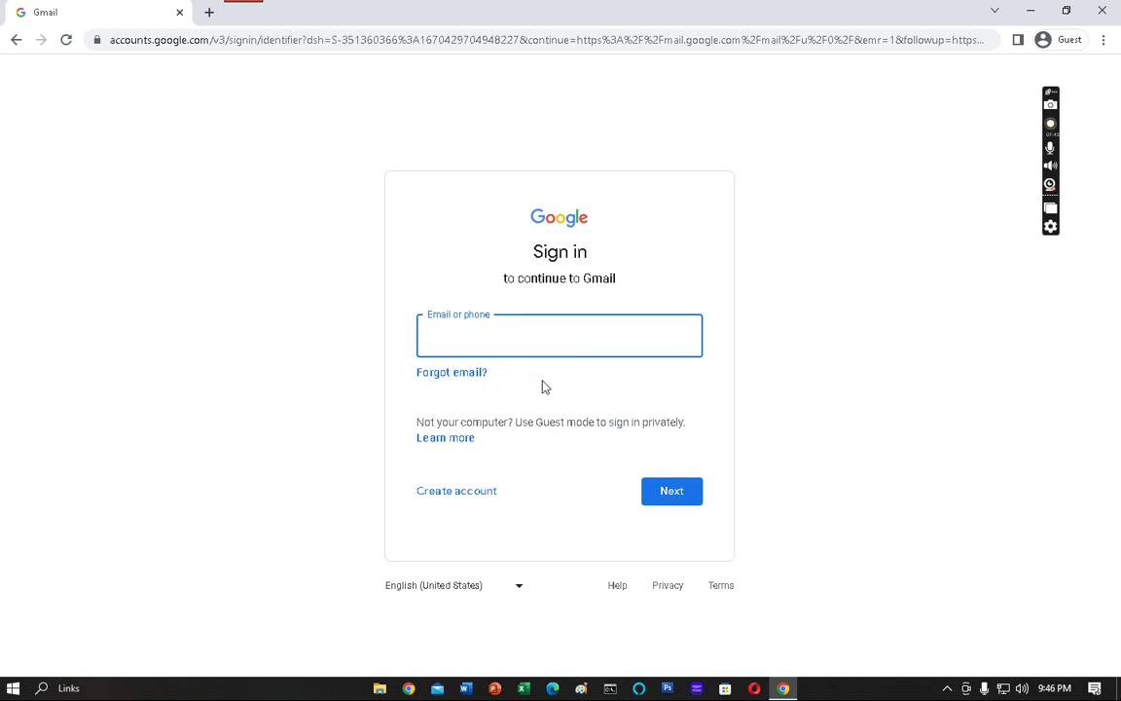
pyautogui.click(449, 501)
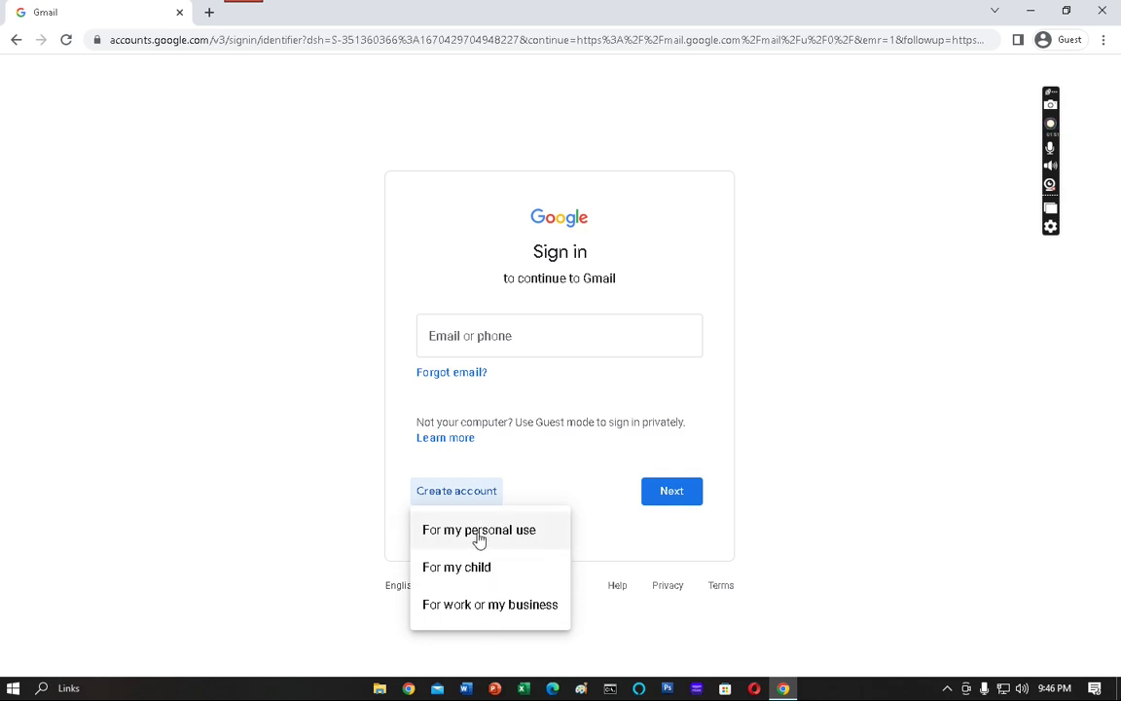
pyautogui.click(536, 540)
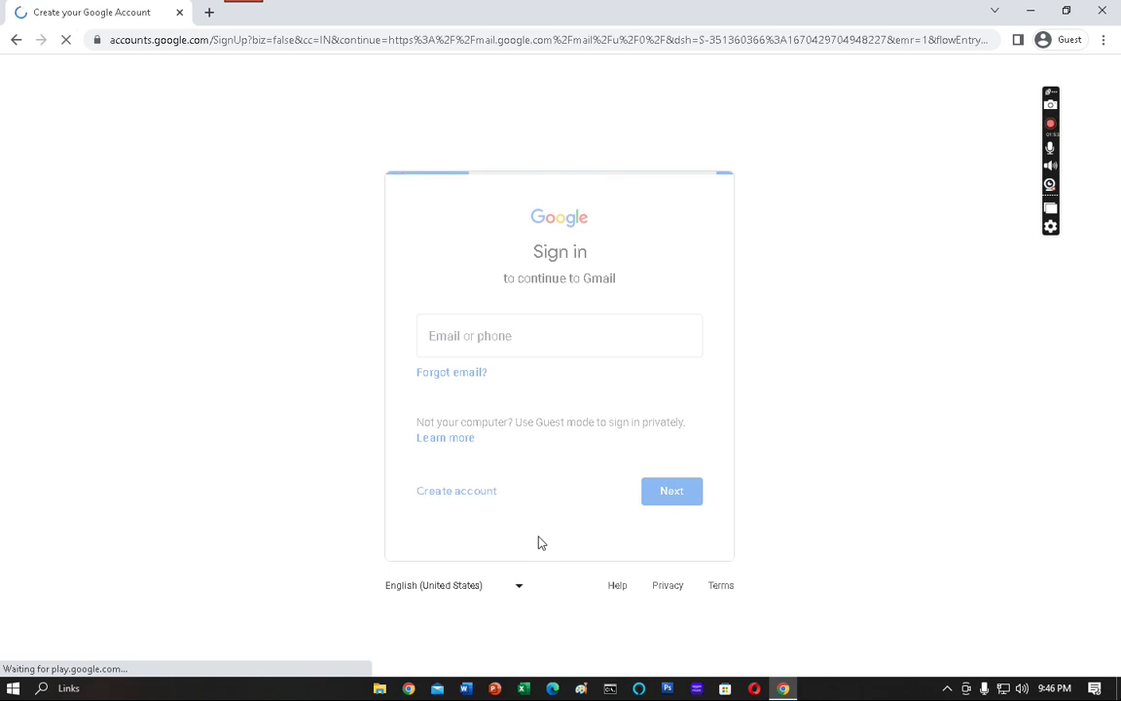
pyautogui.click(392, 295)
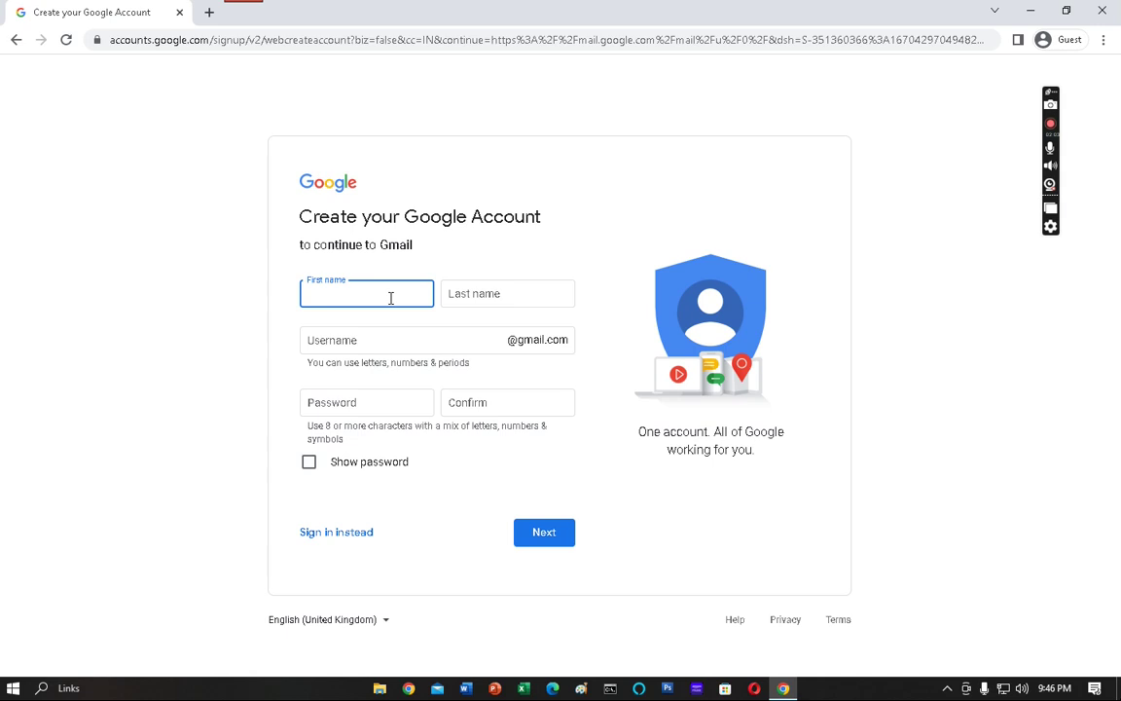
pyautogui.write('For')
# Enter the last name and try a few numbered usernames, which Google reports as taken.
pyautogui.click(507, 293)
pyautogui.write('Example')
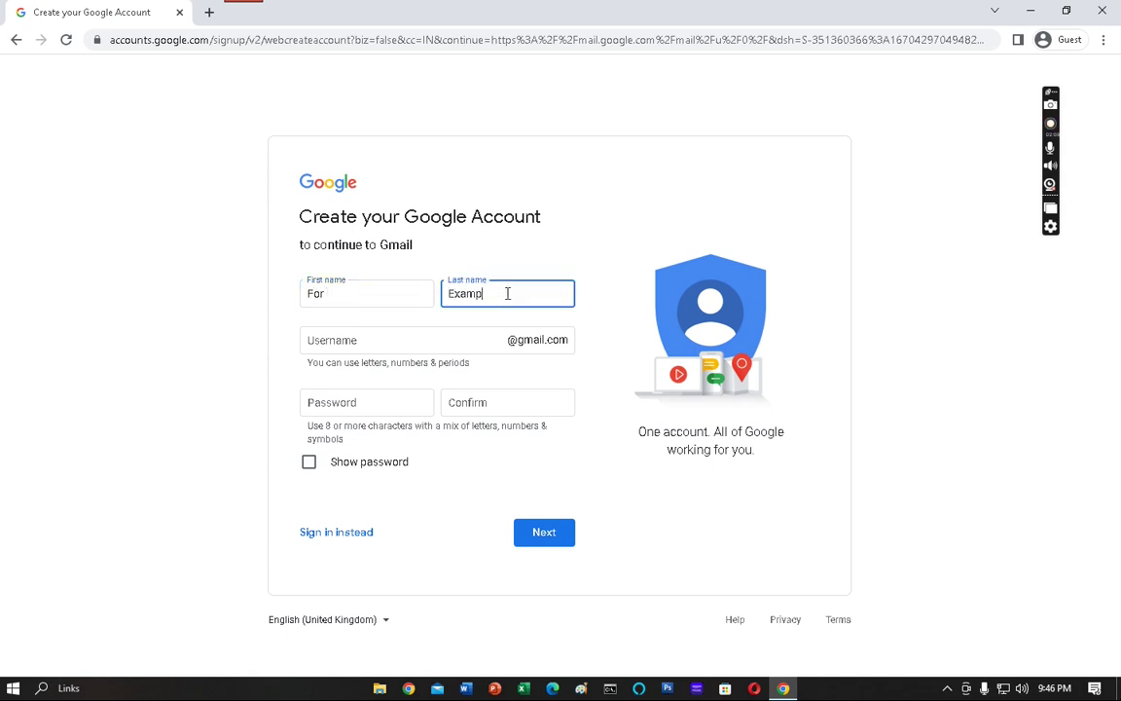
pyautogui.click(443, 345)
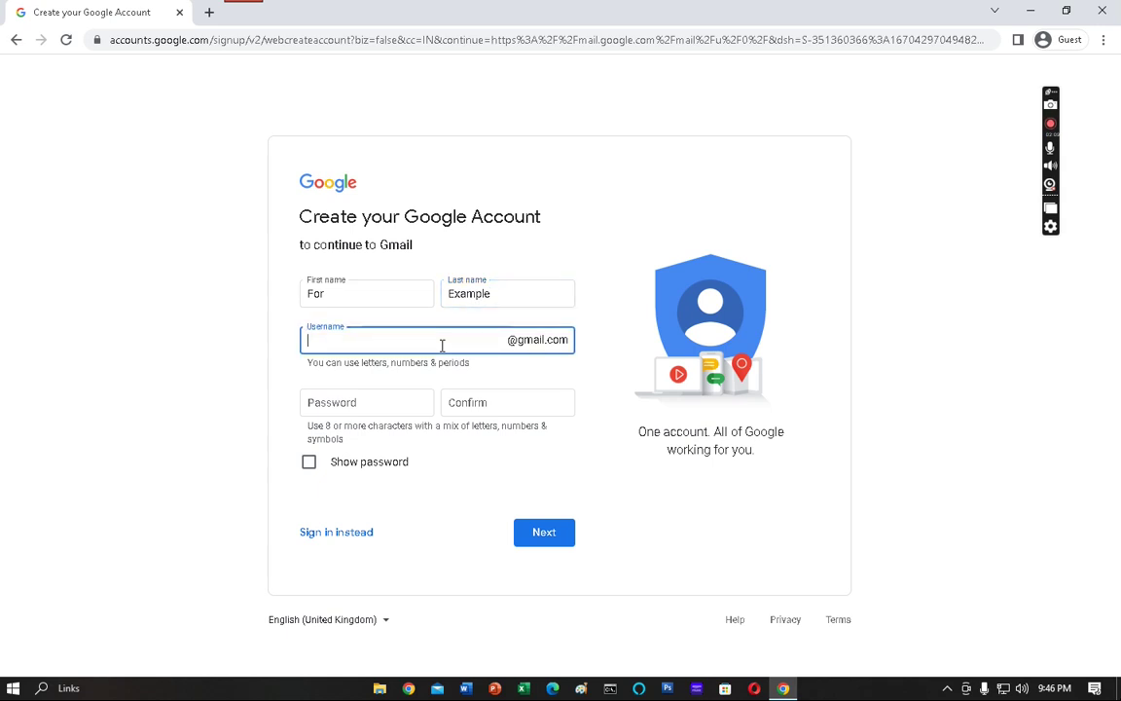
pyautogui.write('forexample')
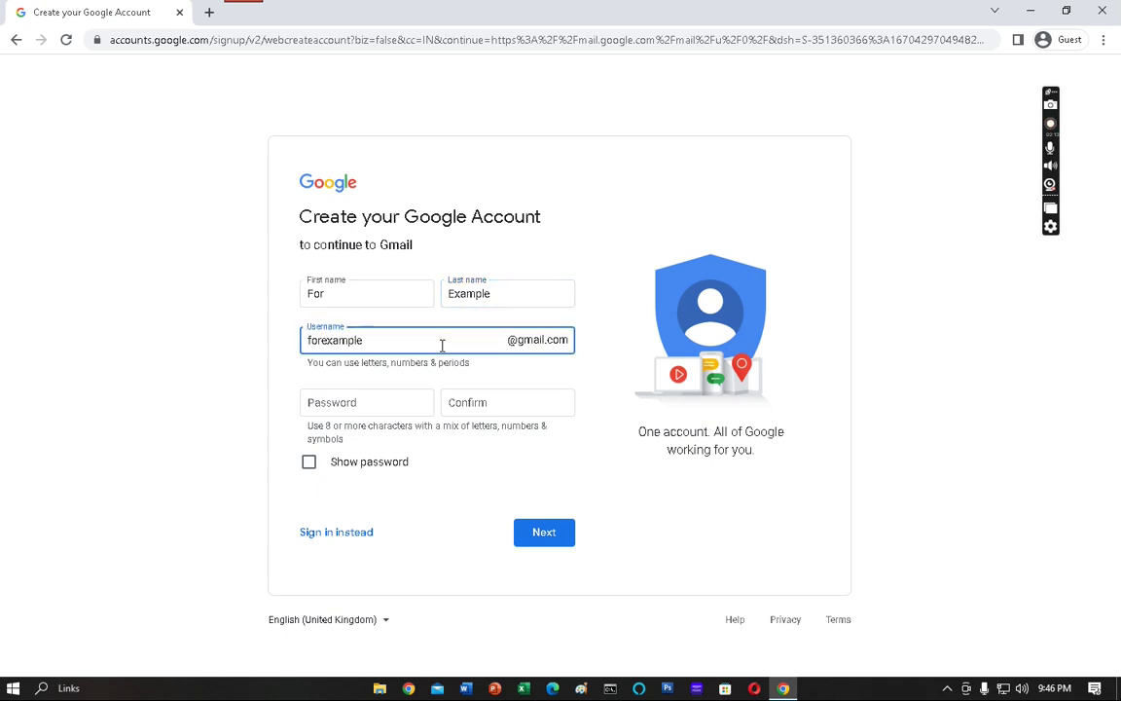
pyautogui.write('199')
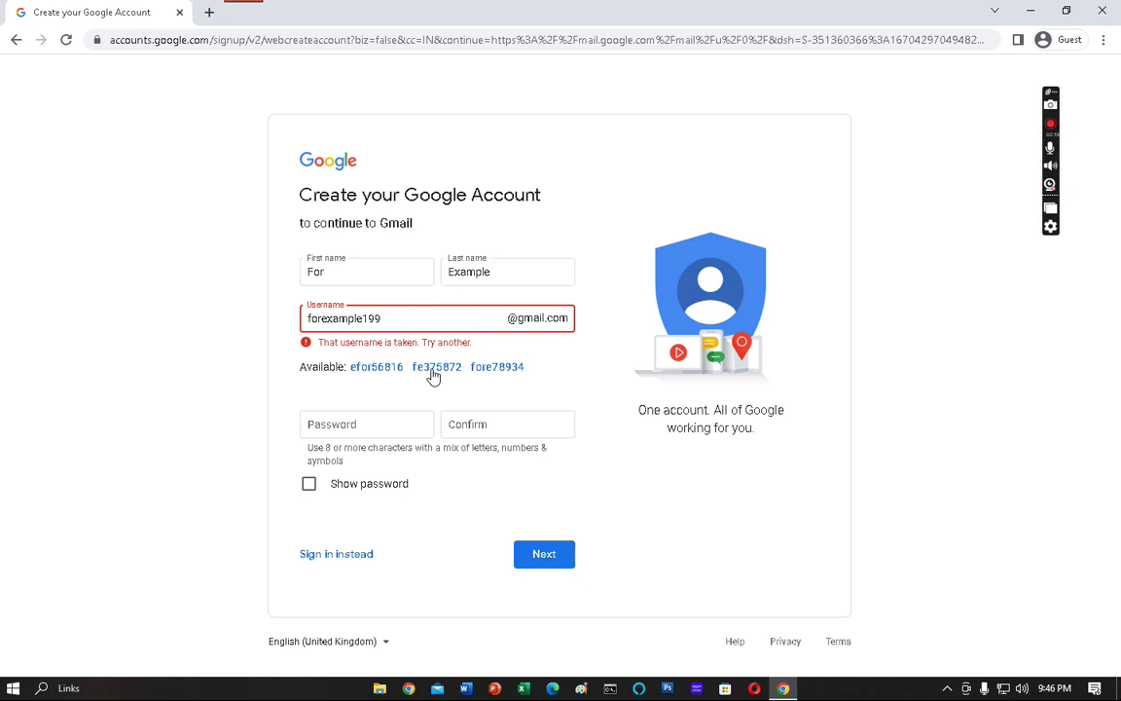
pyautogui.write('2')
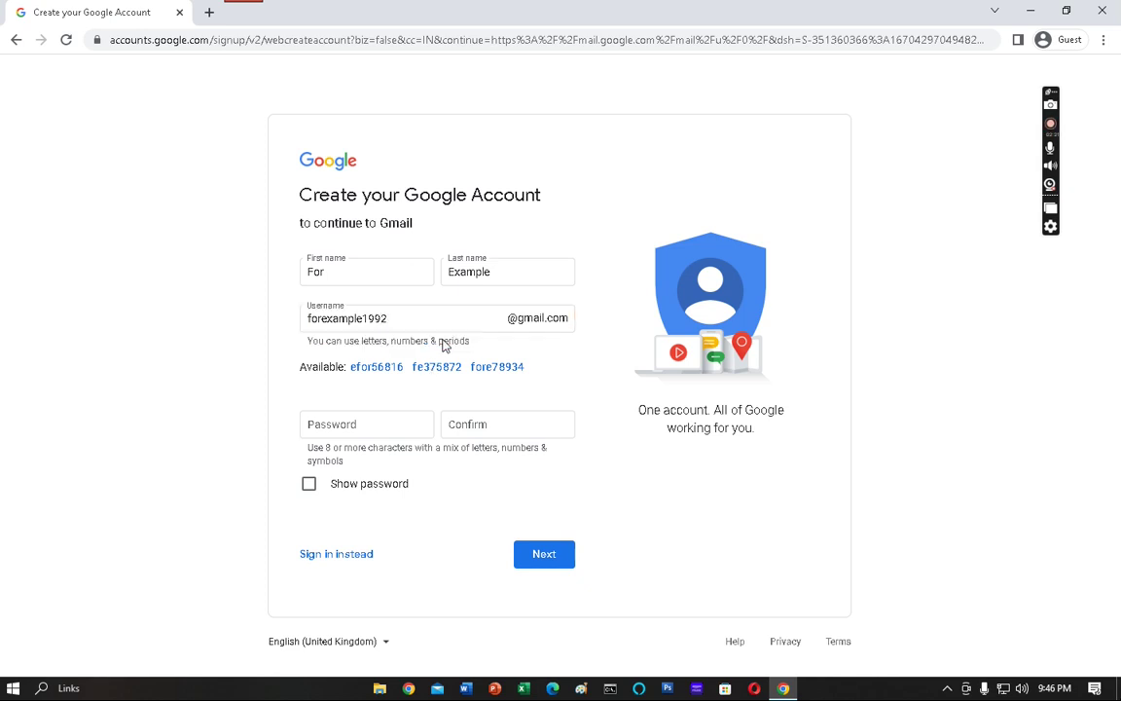
pyautogui.press('BackSpace')
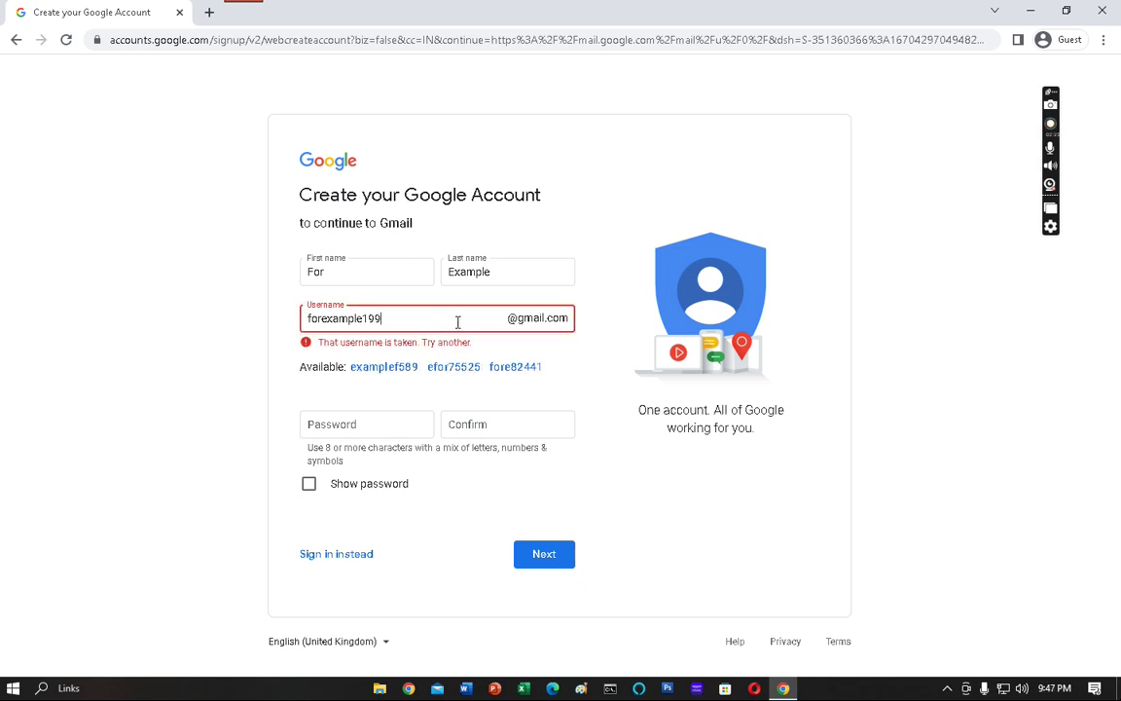
pyautogui.write('6')
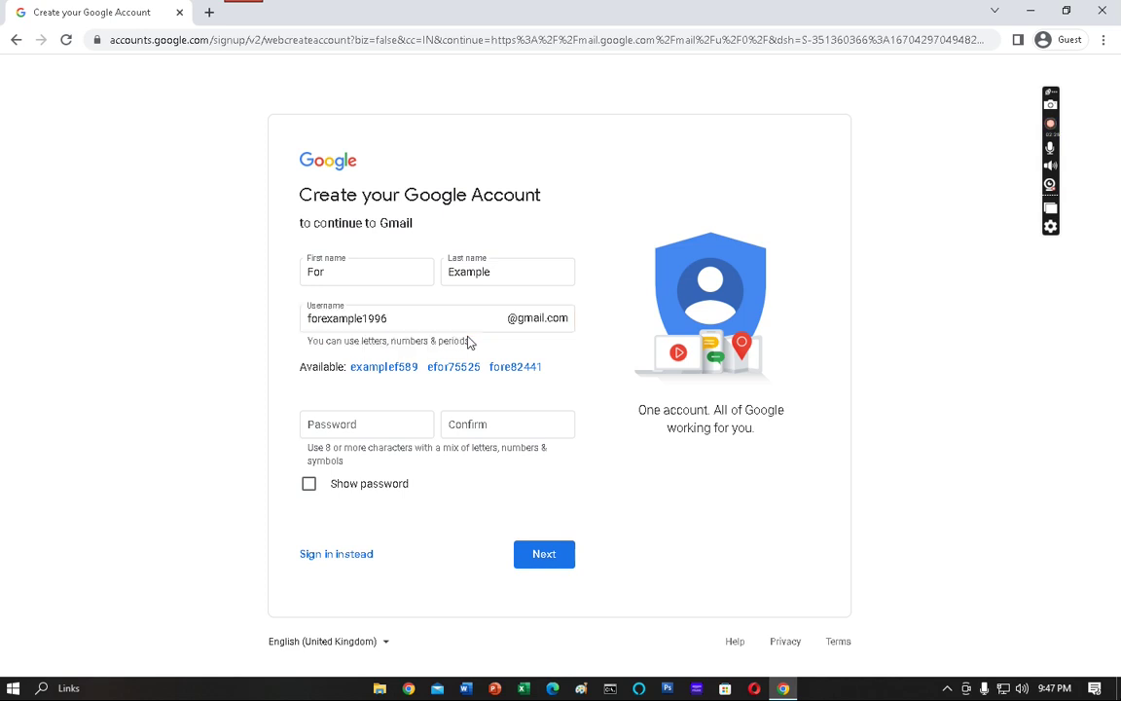
# Try more username digit variants, then accept one of Google's suggested available usernames.
pyautogui.press('BackSpace')
pyautogui.press('BackSpace')
pyautogui.press('BackSpace')
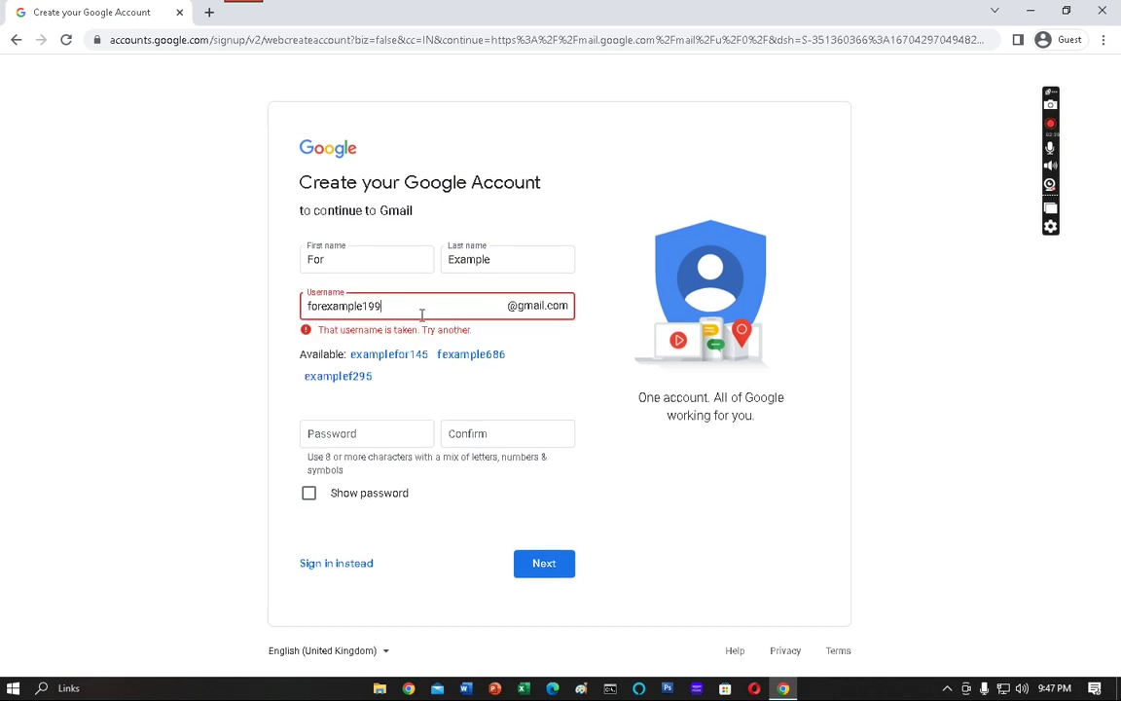
pyautogui.write('014')
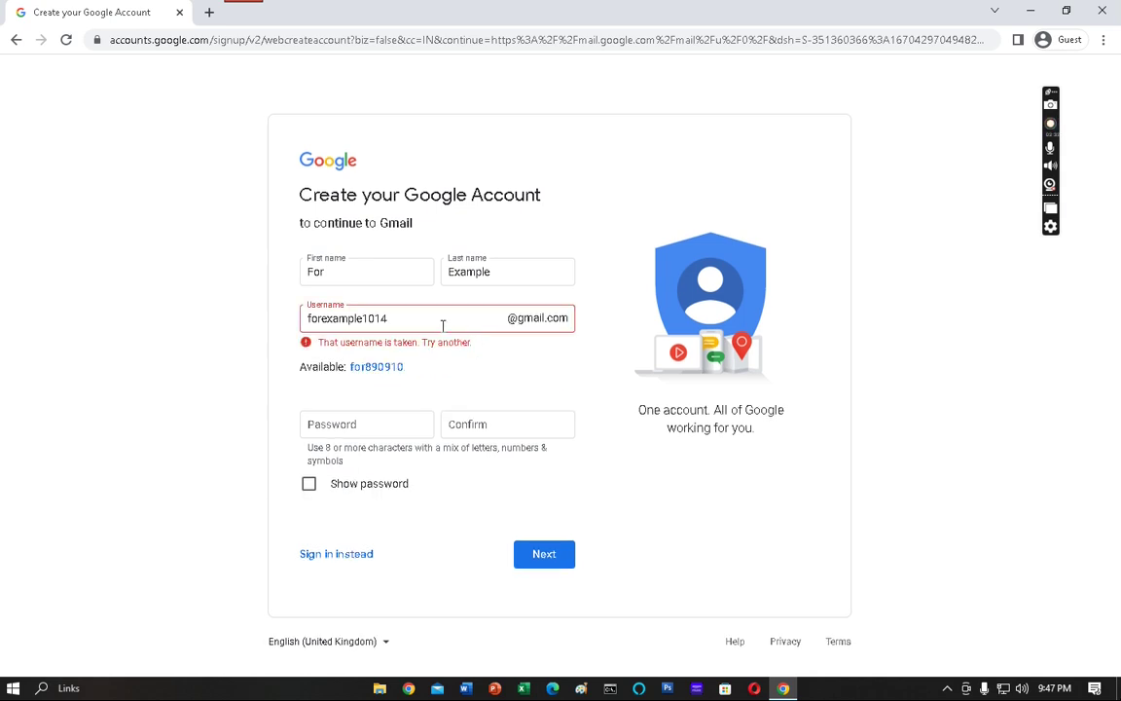
pyautogui.moveTo(389, 319); pyautogui.dragTo(363, 311)
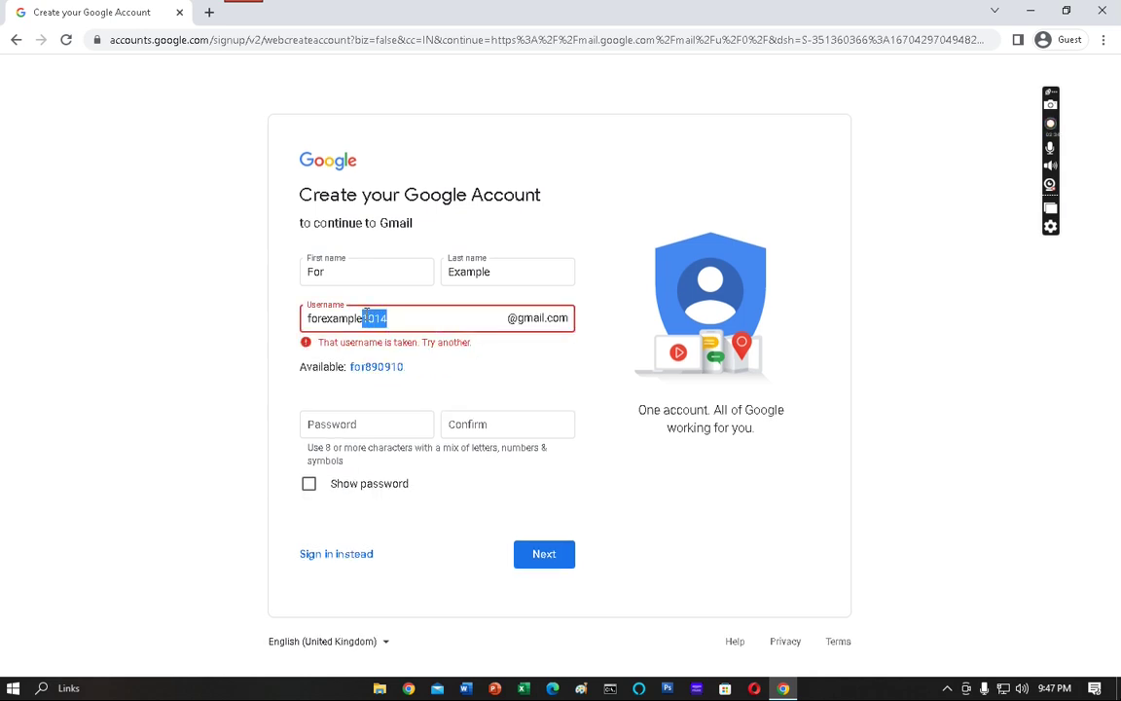
pyautogui.write('0001')
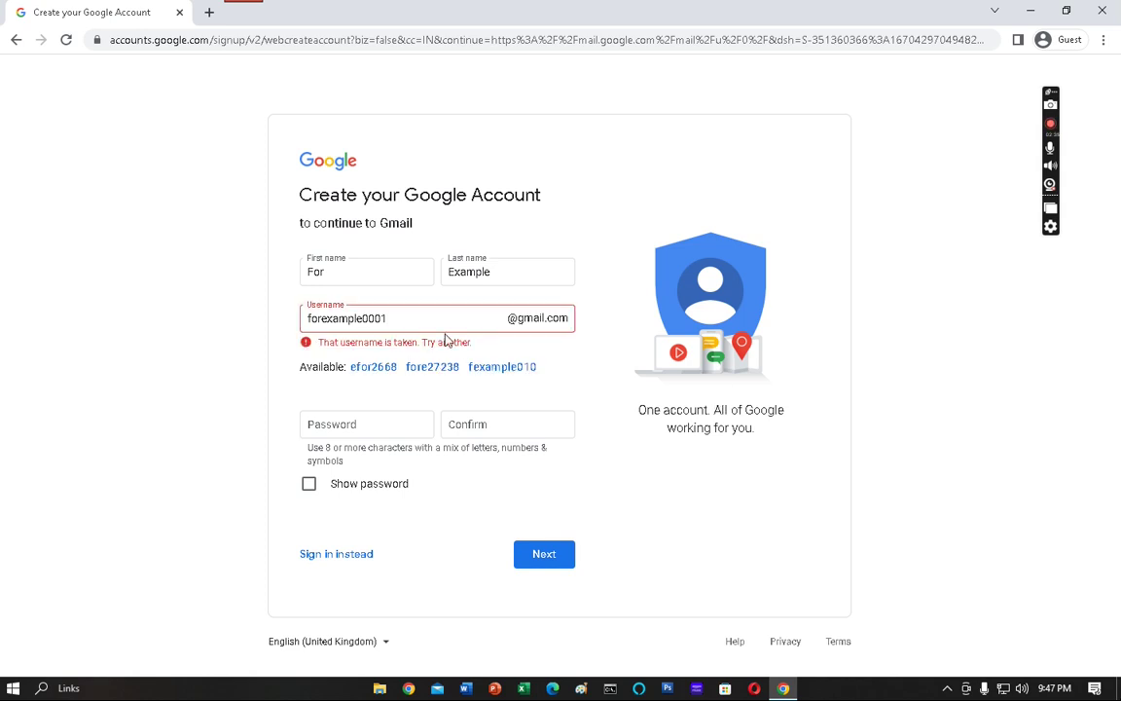
pyautogui.click(375, 366)
# Select and copy the chosen username from the Username field.
pyautogui.click(375, 348)
pyautogui.doubleClick(316, 343)
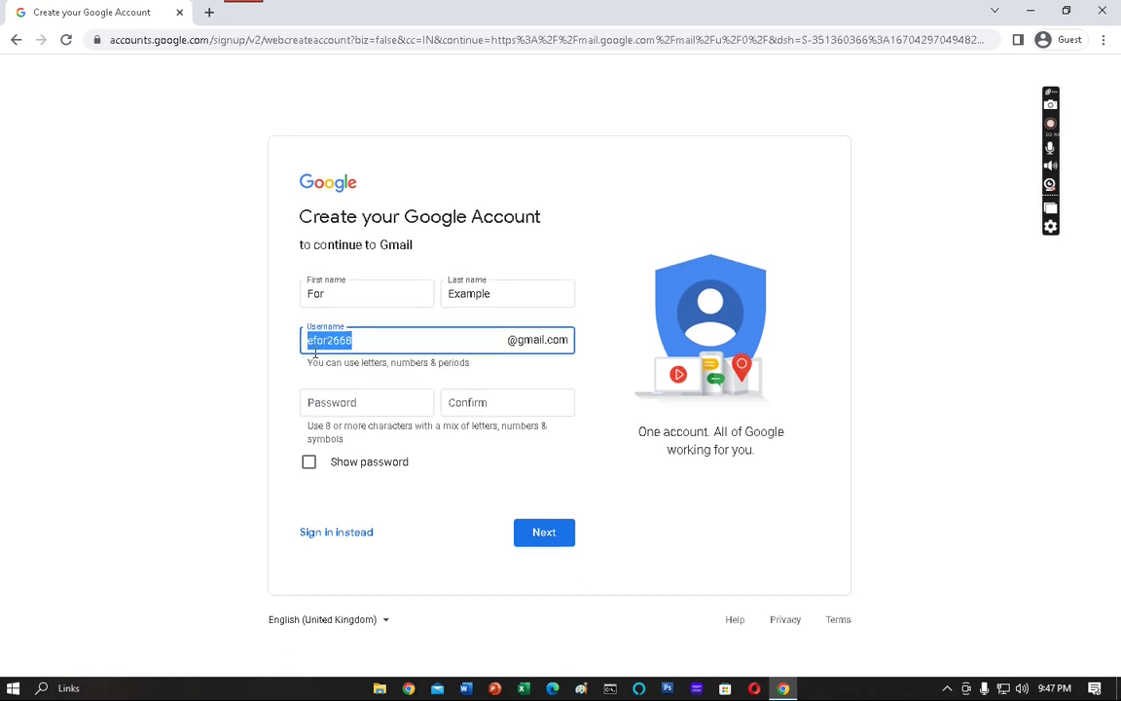
pyautogui.rightClick(315, 348)
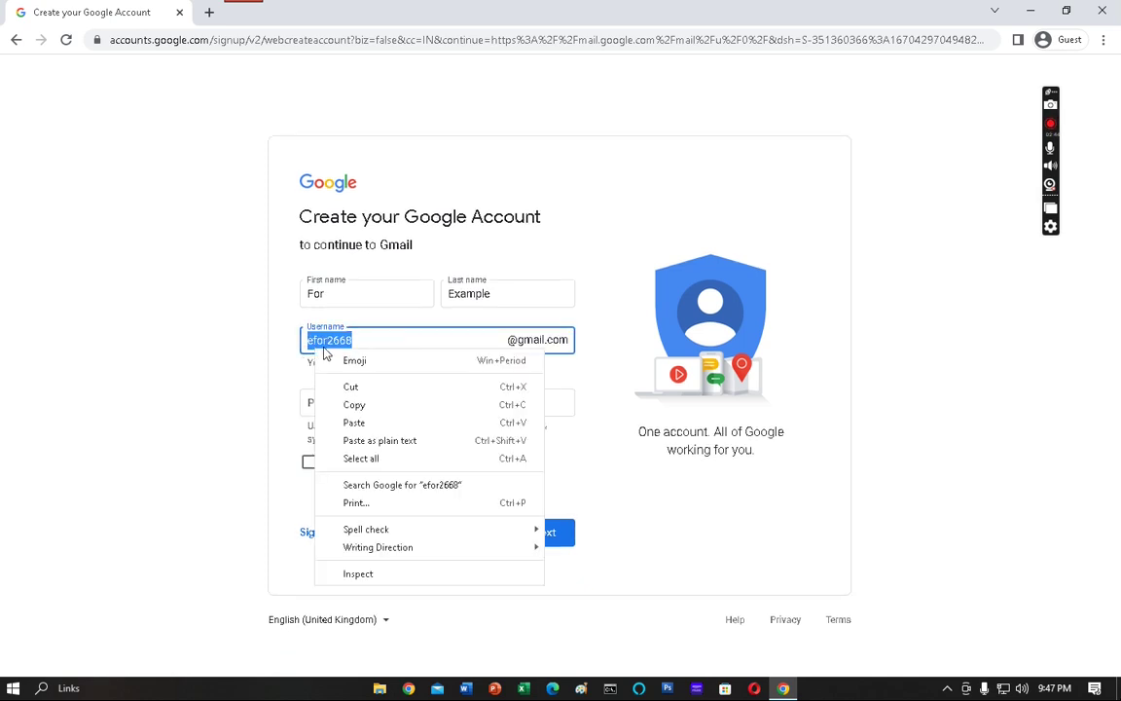
pyautogui.click(355, 404)
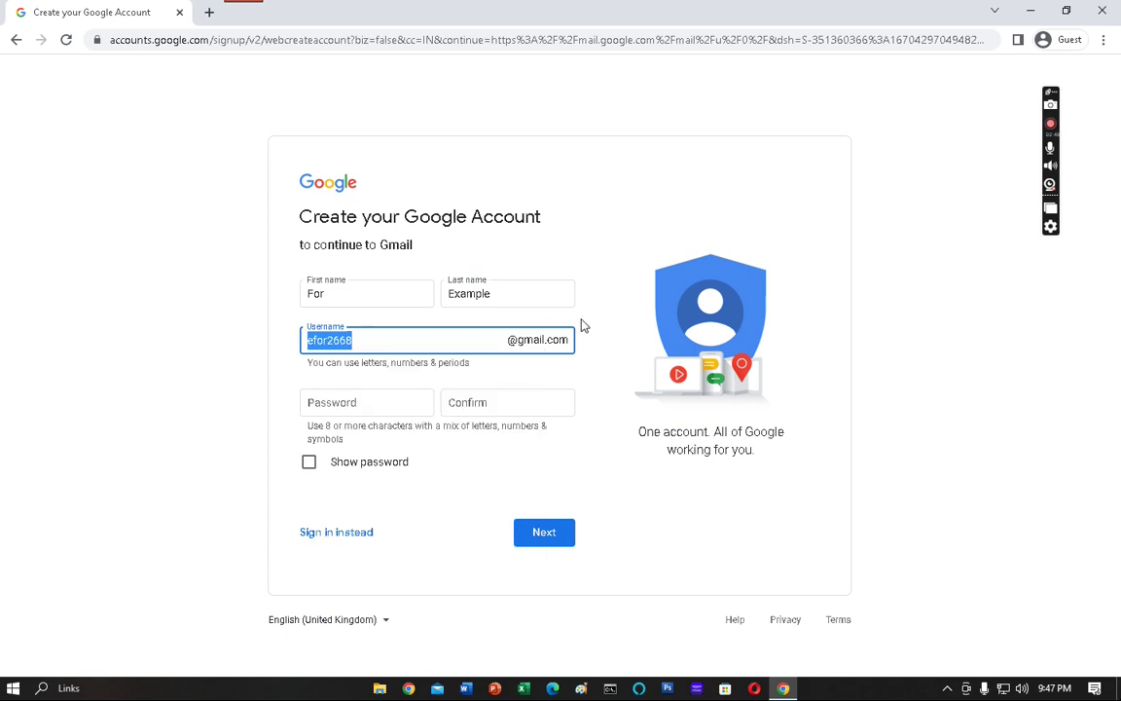
pyautogui.click(666, 319)
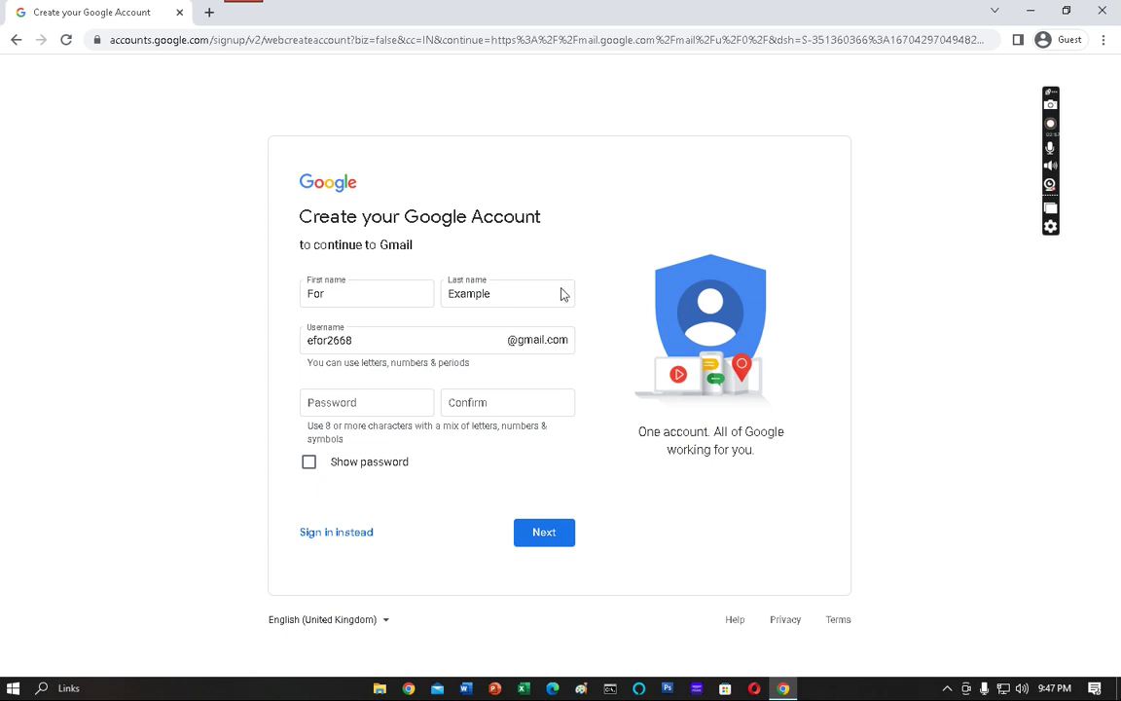
# Enter the account password, re-enter it to match in Confirm, and submit the form.
pyautogui.click(371, 398)
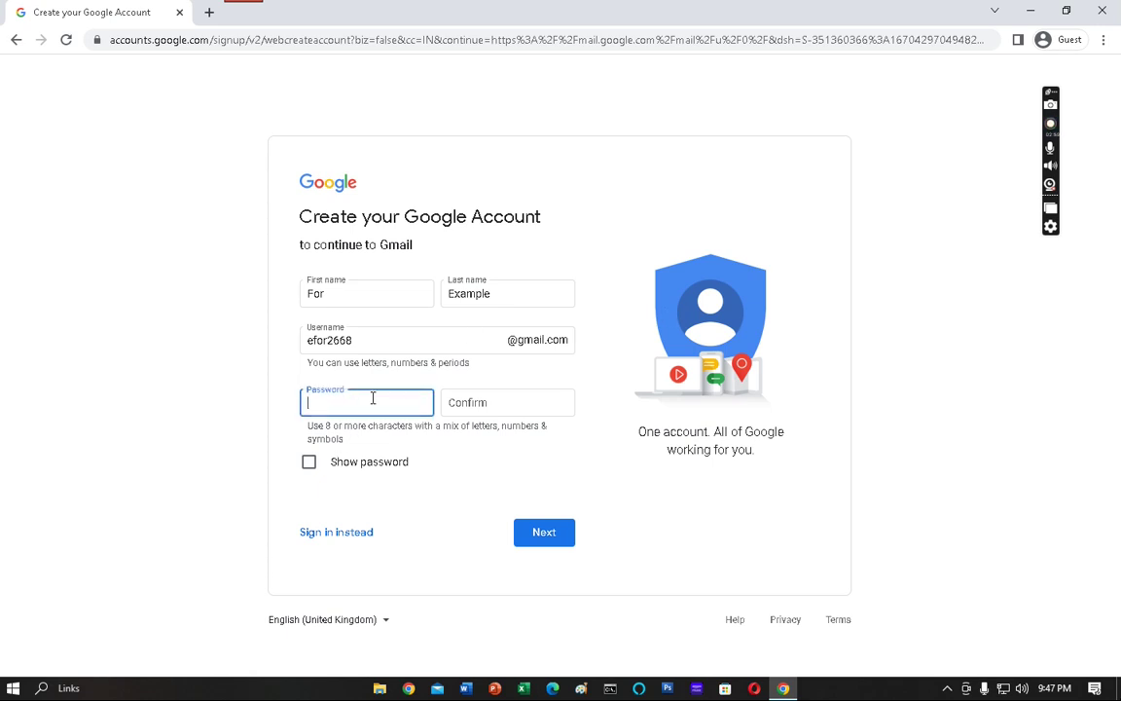
pyautogui.write('•••••••')
pyautogui.click(497, 401)
pyautogui.write('••••••')
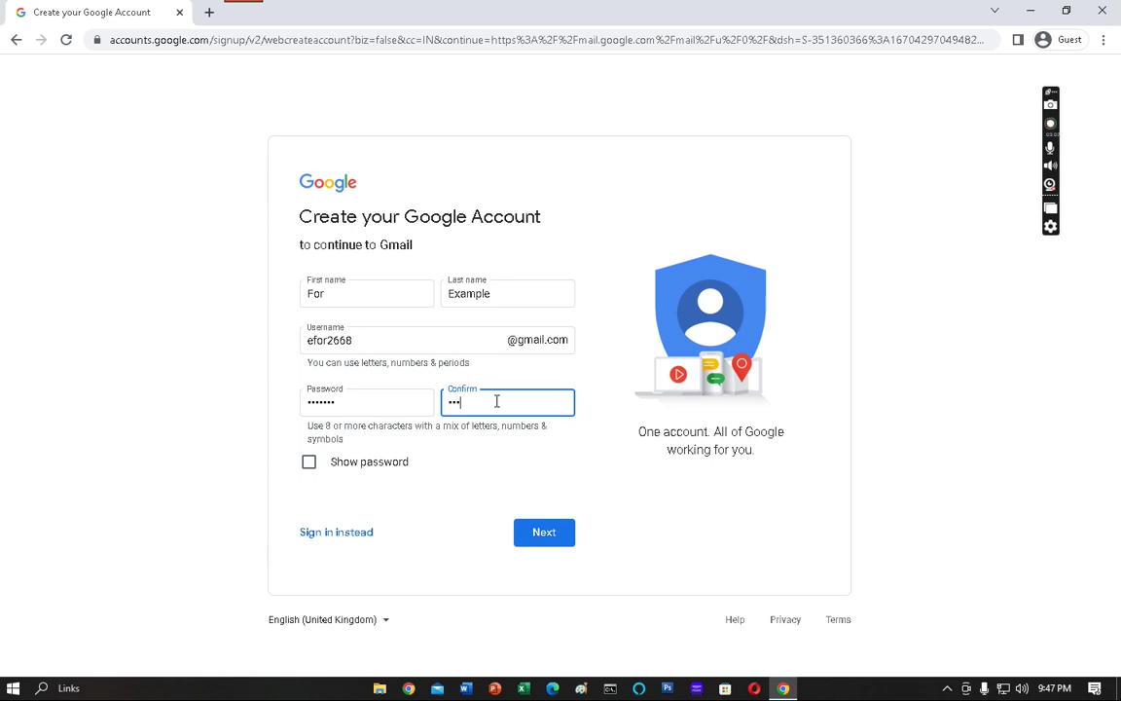
pyautogui.write('••')
pyautogui.click(544, 545)
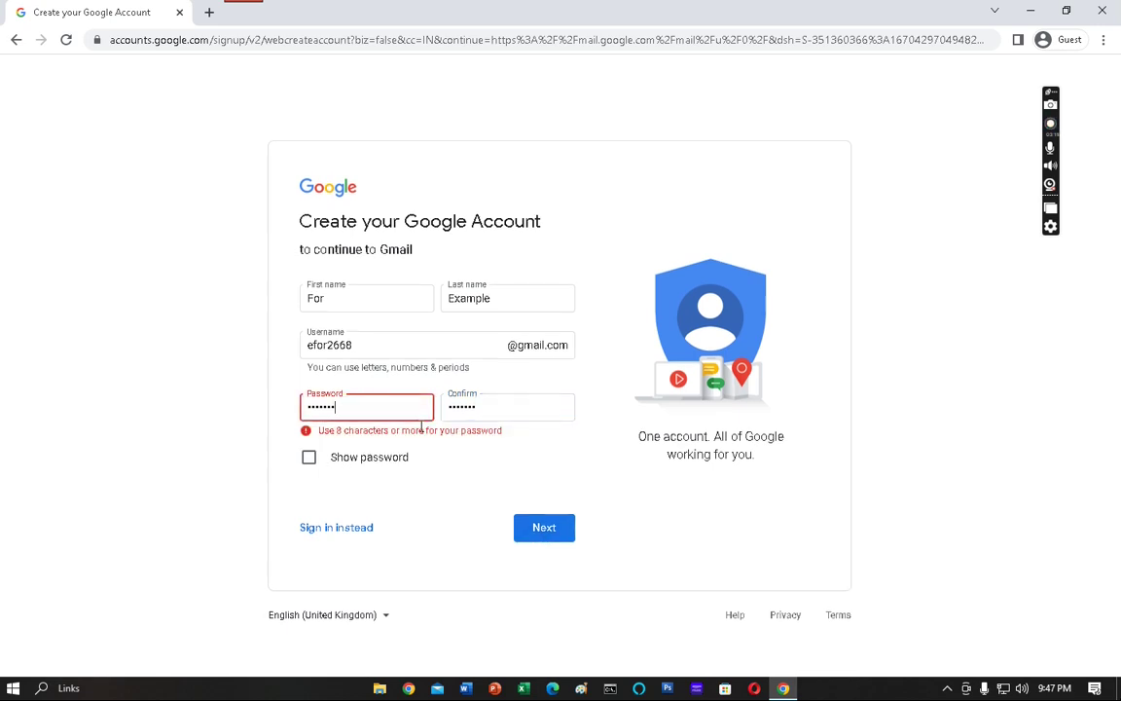
pyautogui.write('1')
pyautogui.click(512, 406)
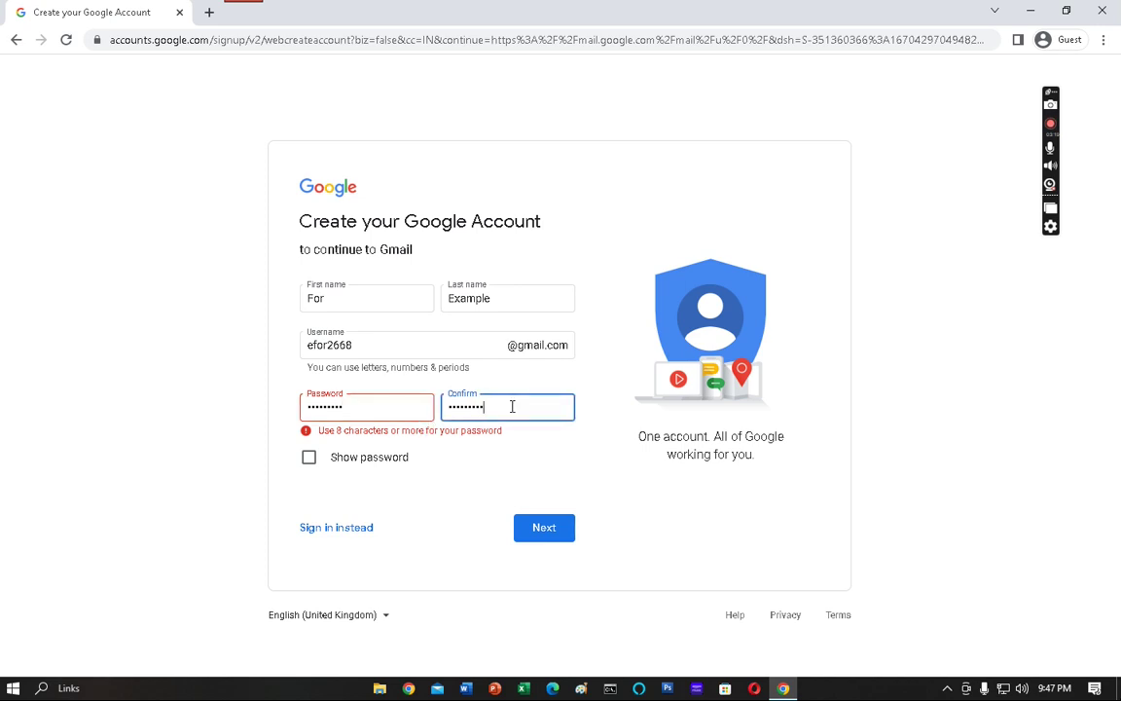
pyautogui.click(560, 538)
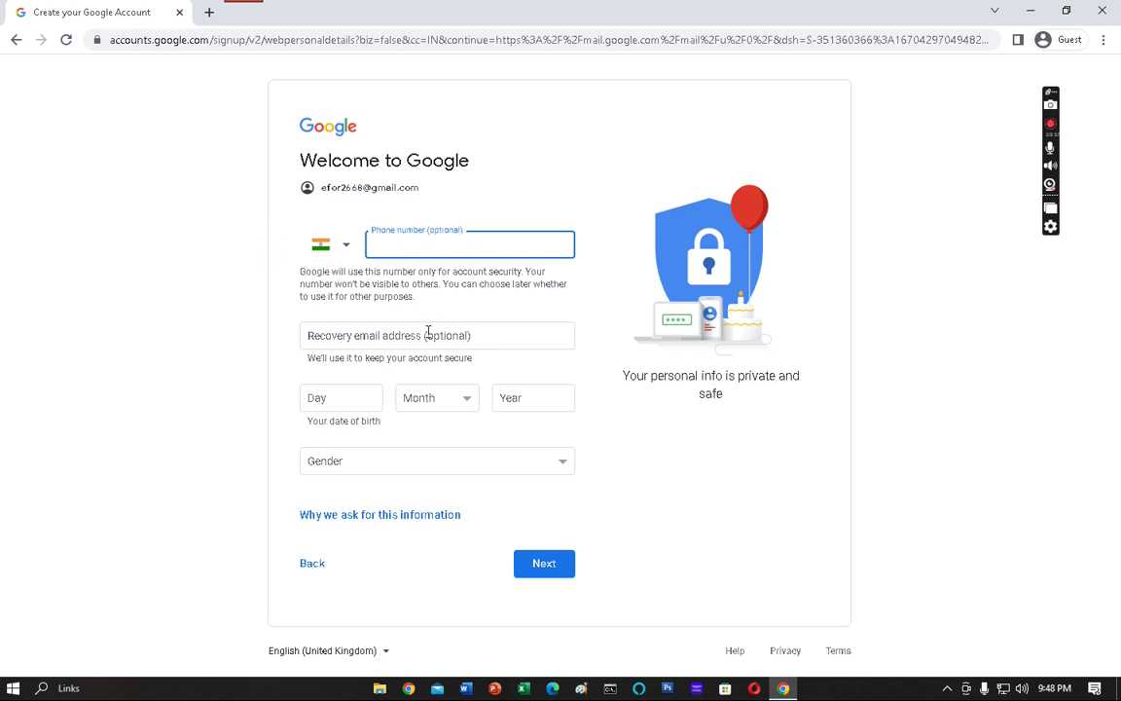
# Enter birth date 1 April 1993 and gender Male, then continue to the Privacy and Terms page.
pyautogui.click(352, 400)
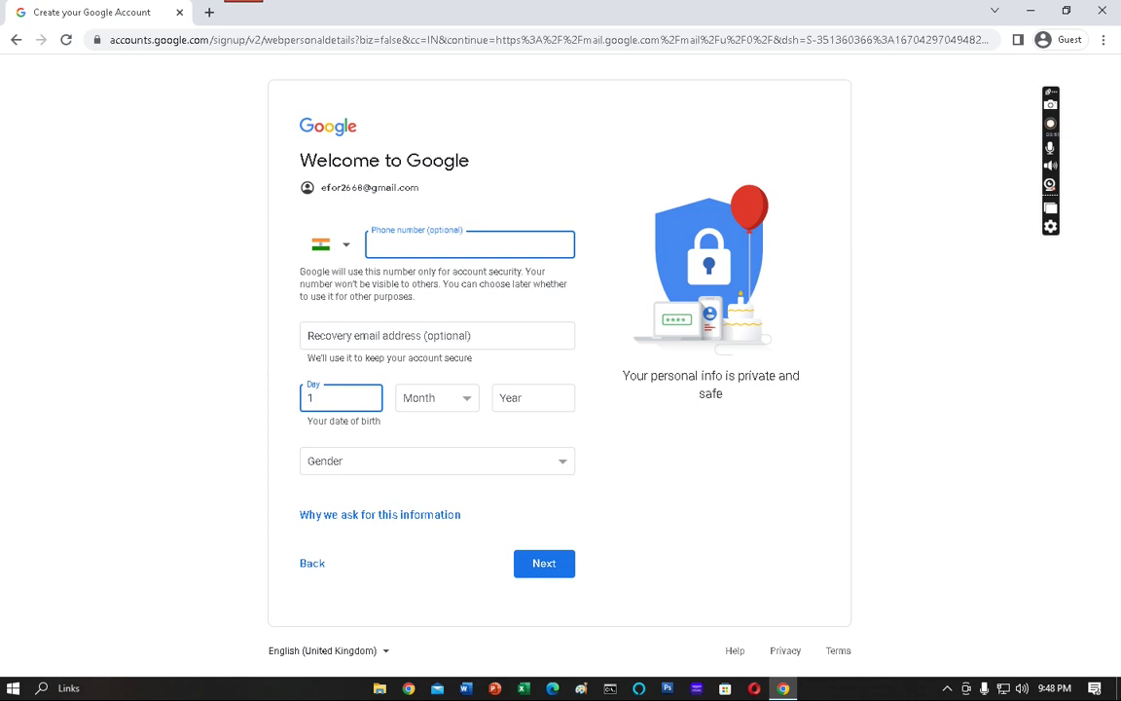
pyautogui.click(456, 401)
pyautogui.click(444, 458)
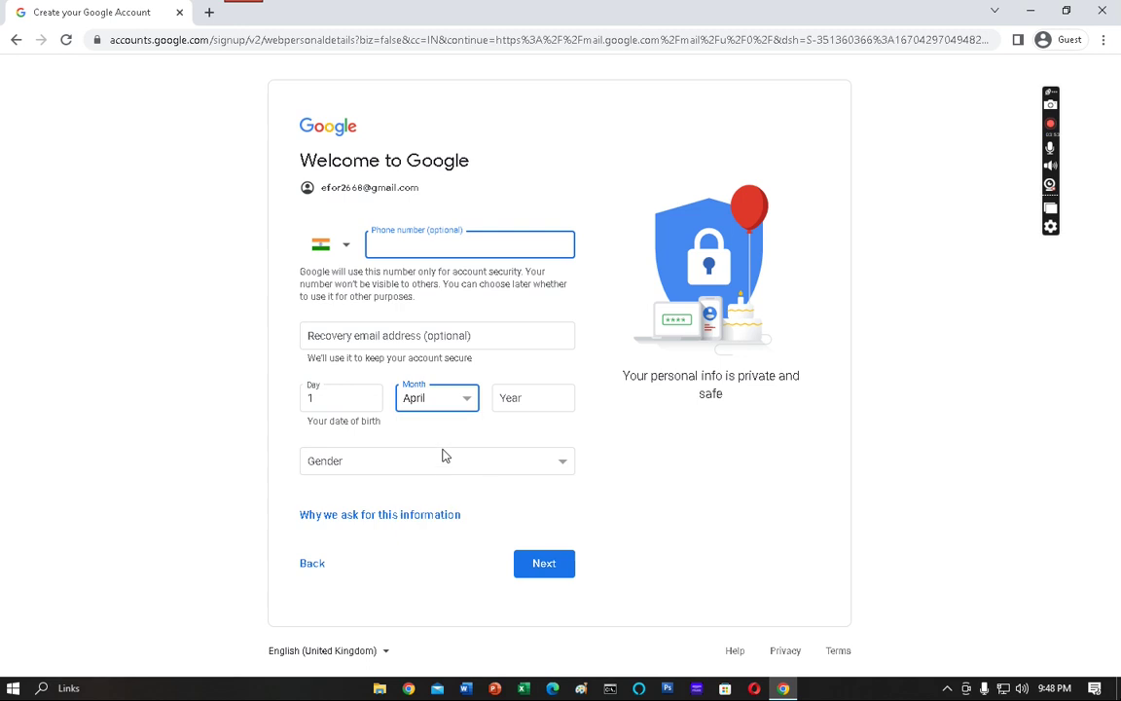
pyautogui.click(513, 399)
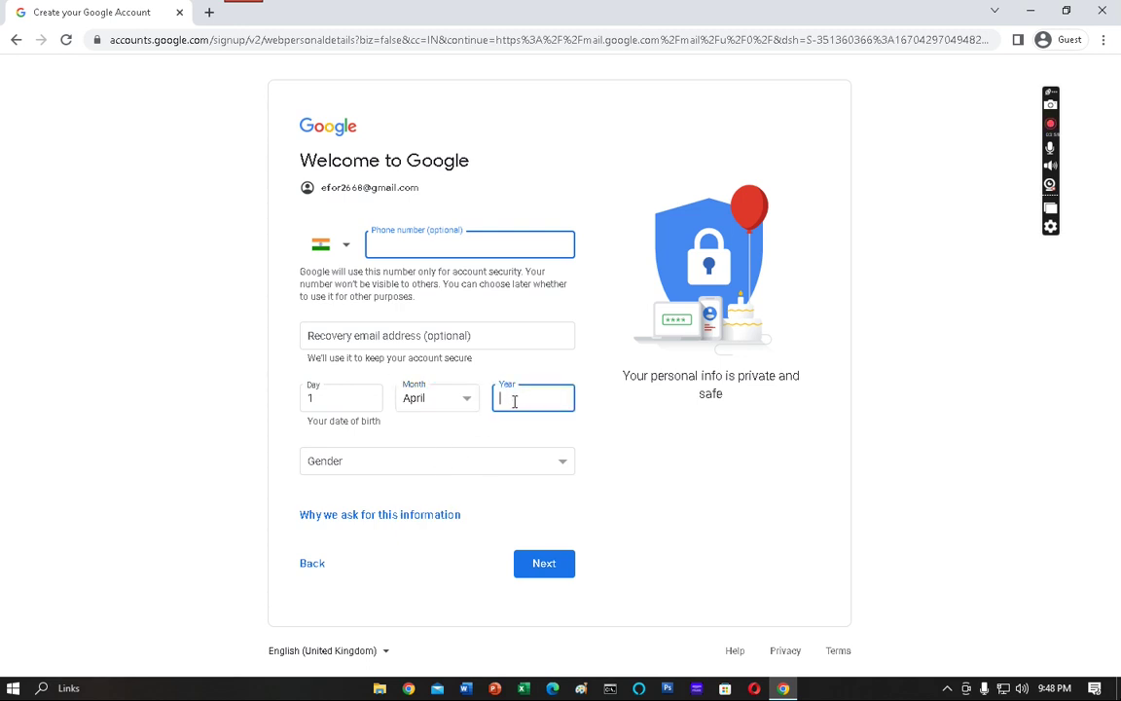
pyautogui.write('1993')
pyautogui.click(520, 420)
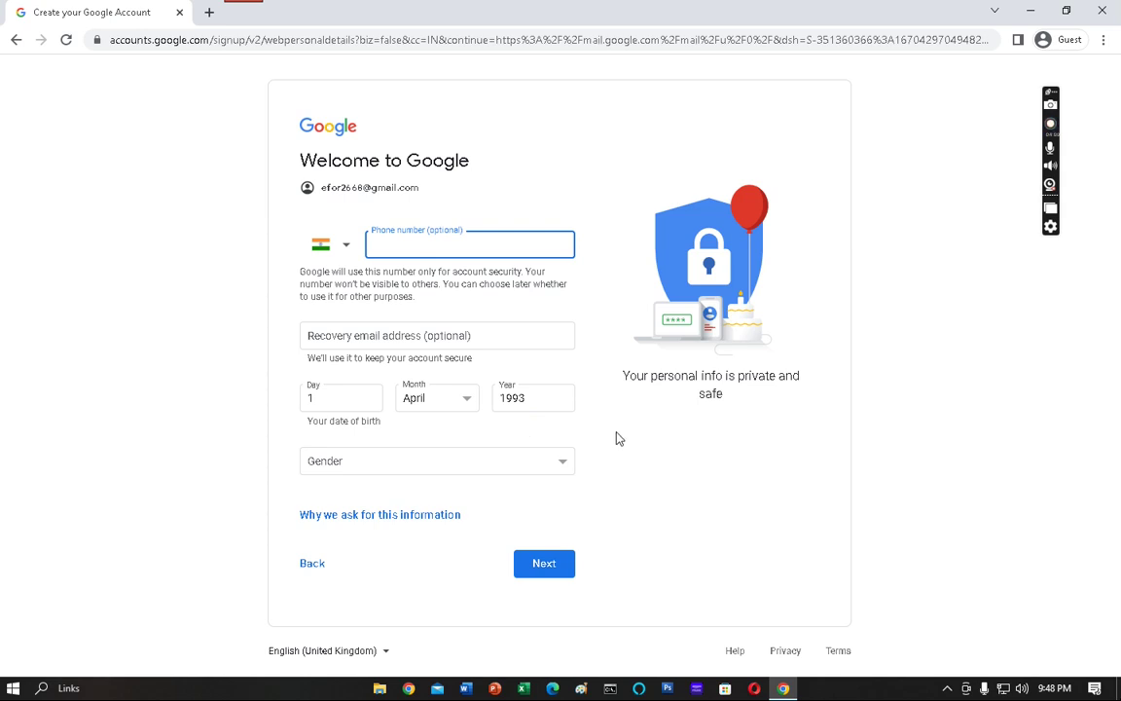
pyautogui.click(533, 458)
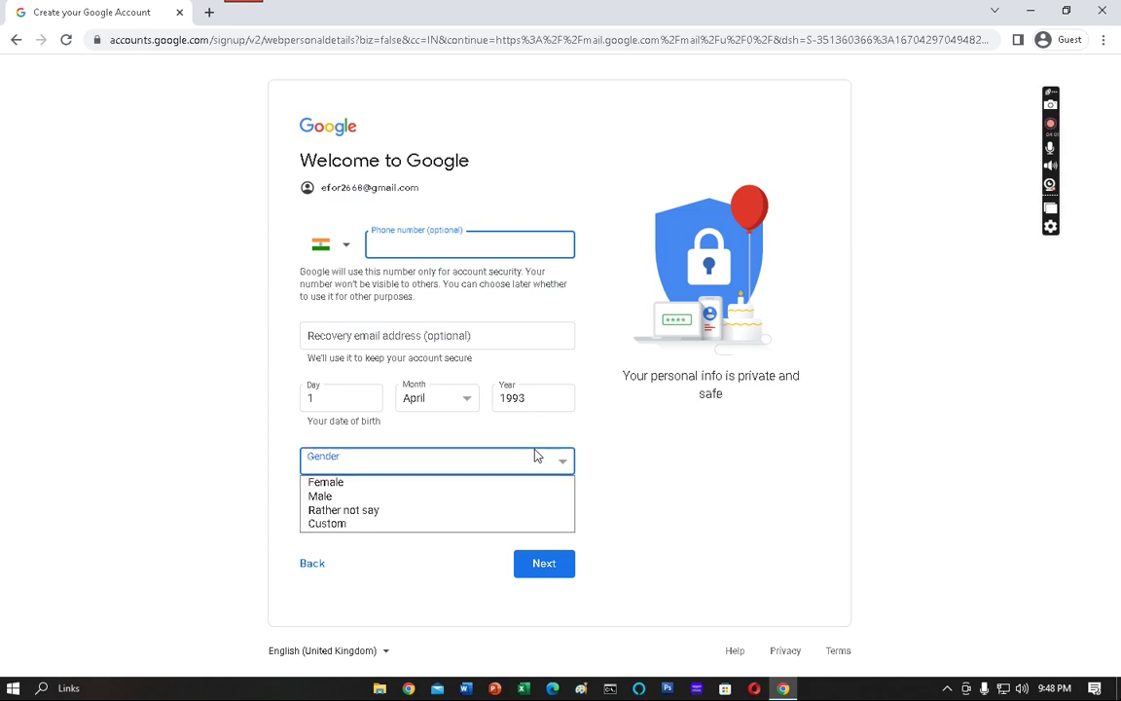
pyautogui.click(399, 497)
pyautogui.click(561, 564)
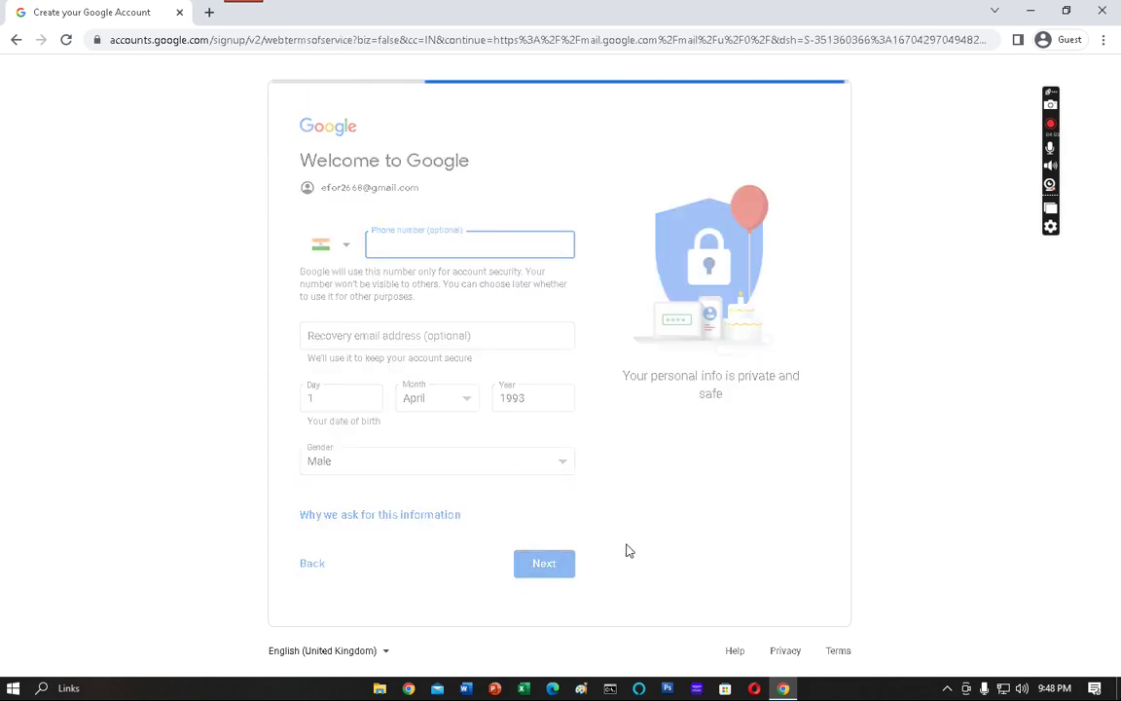
pyautogui.scroll(-8, 461, 487)
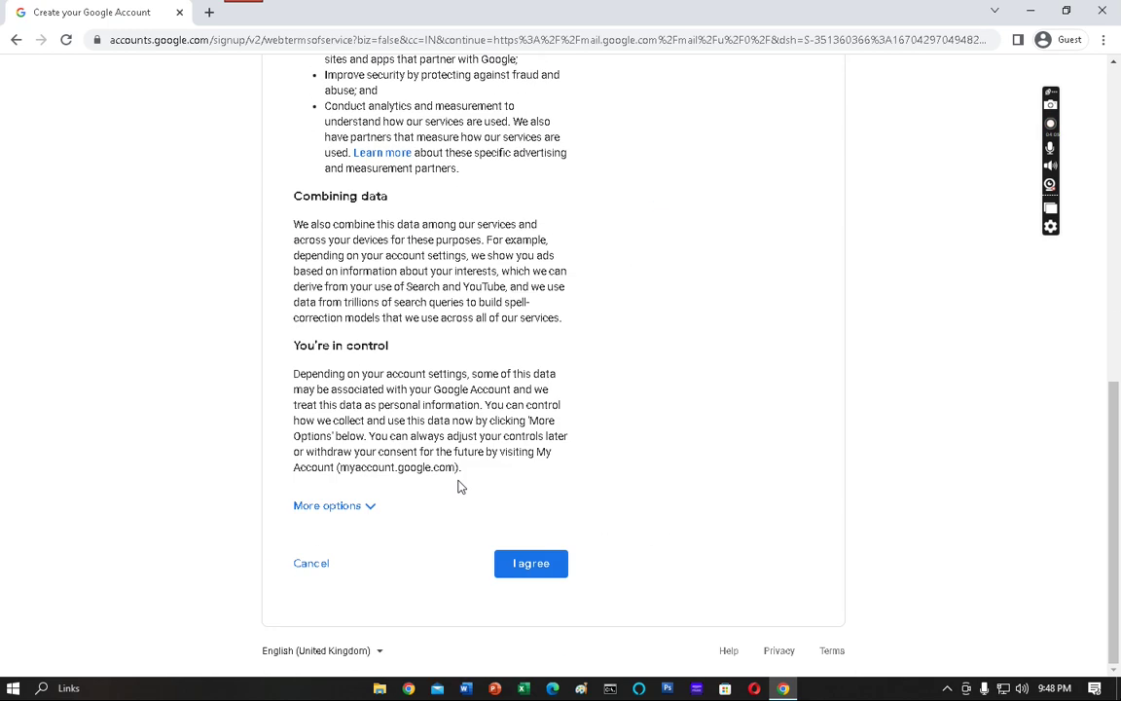
# Click I agree on the Privacy and Terms page to create the account.
pyautogui.click(562, 572)
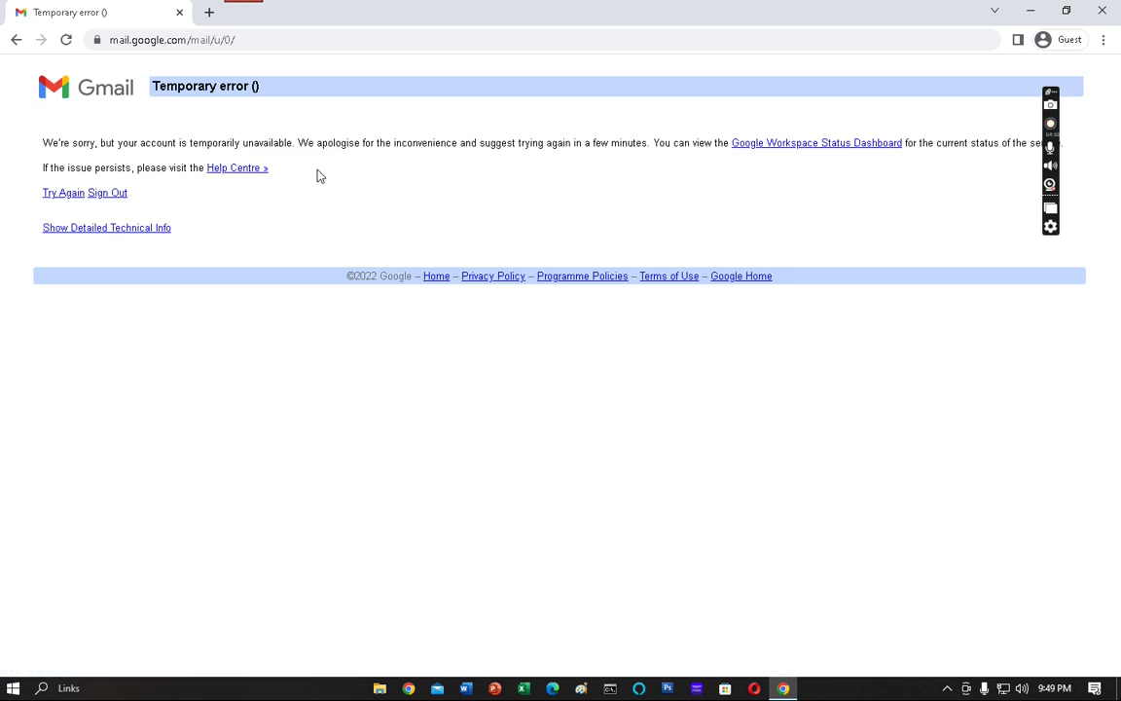
# Sign out, sign back in to the new account with its password, then open a blank tab.
pyautogui.click(121, 194)
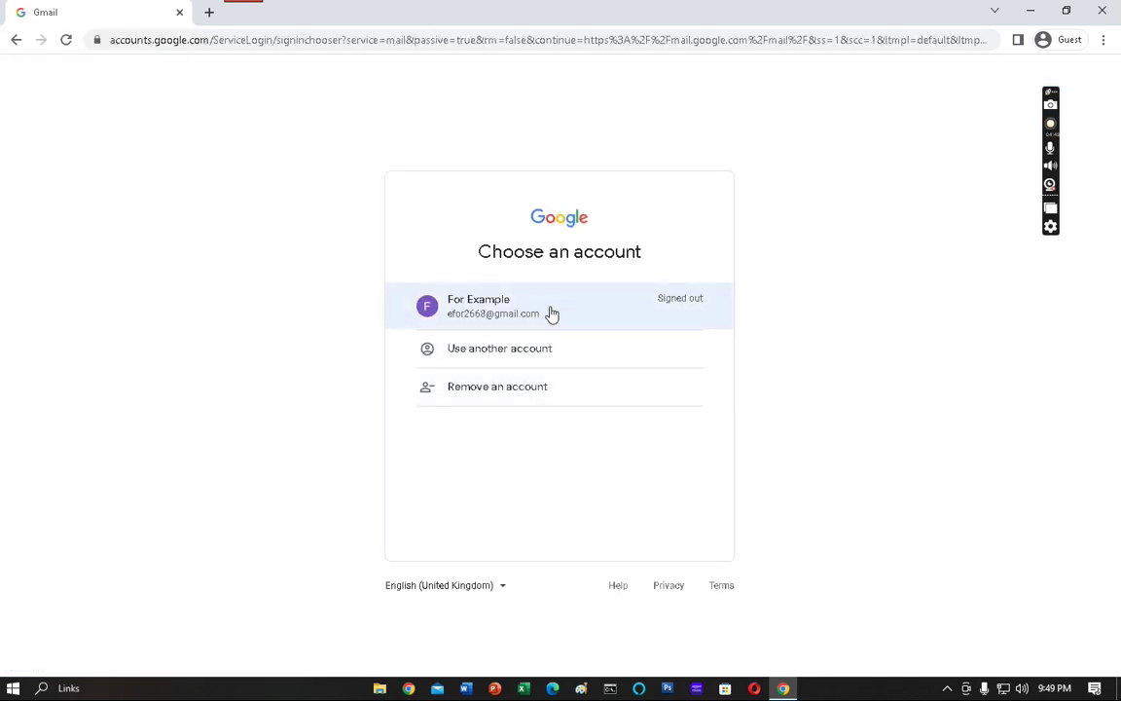
pyautogui.click(551, 314)
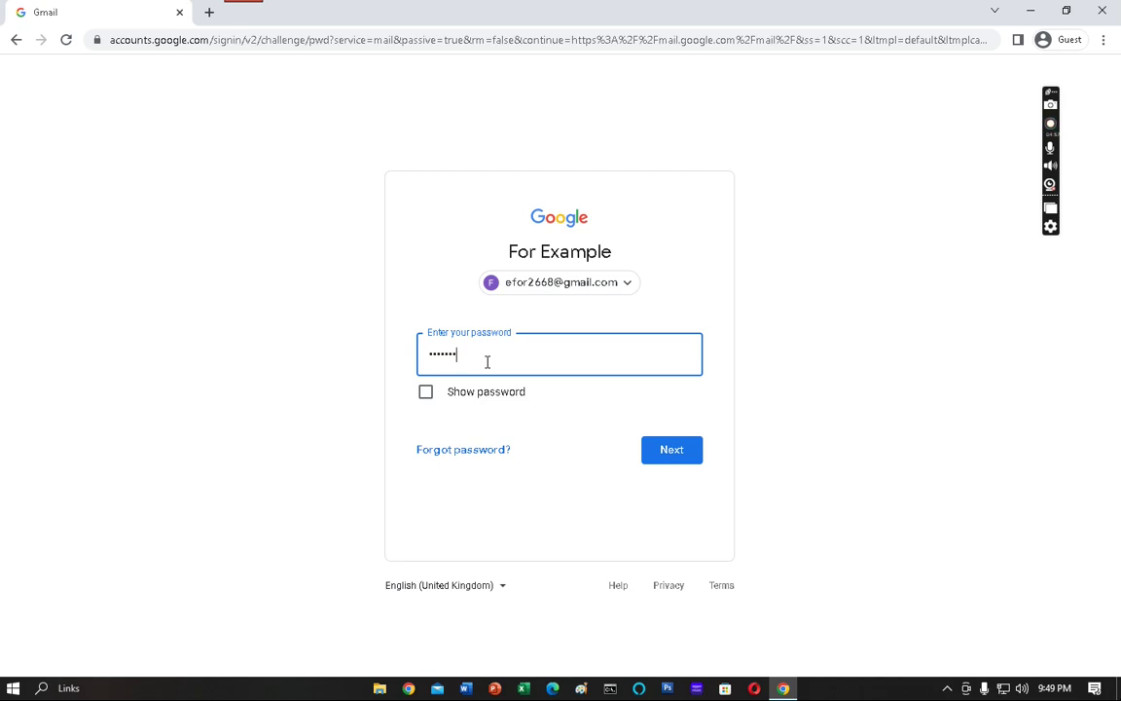
pyautogui.click(665, 446)
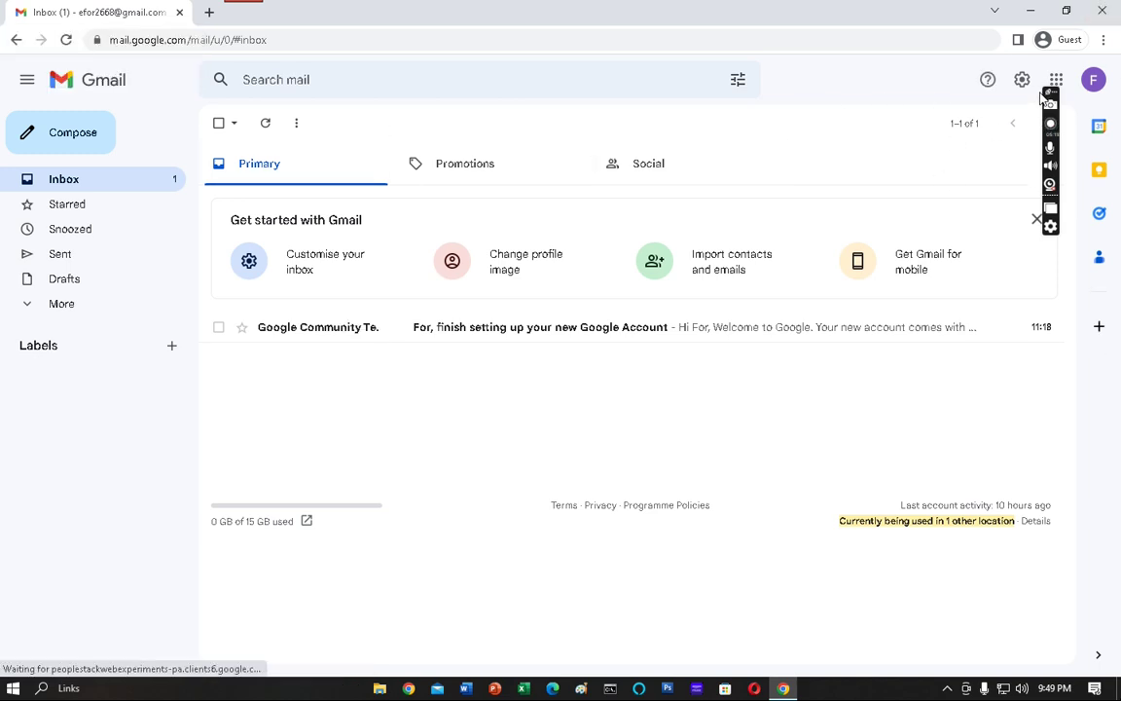
pyautogui.moveTo(1041, 98); pyautogui.dragTo(803, 42)
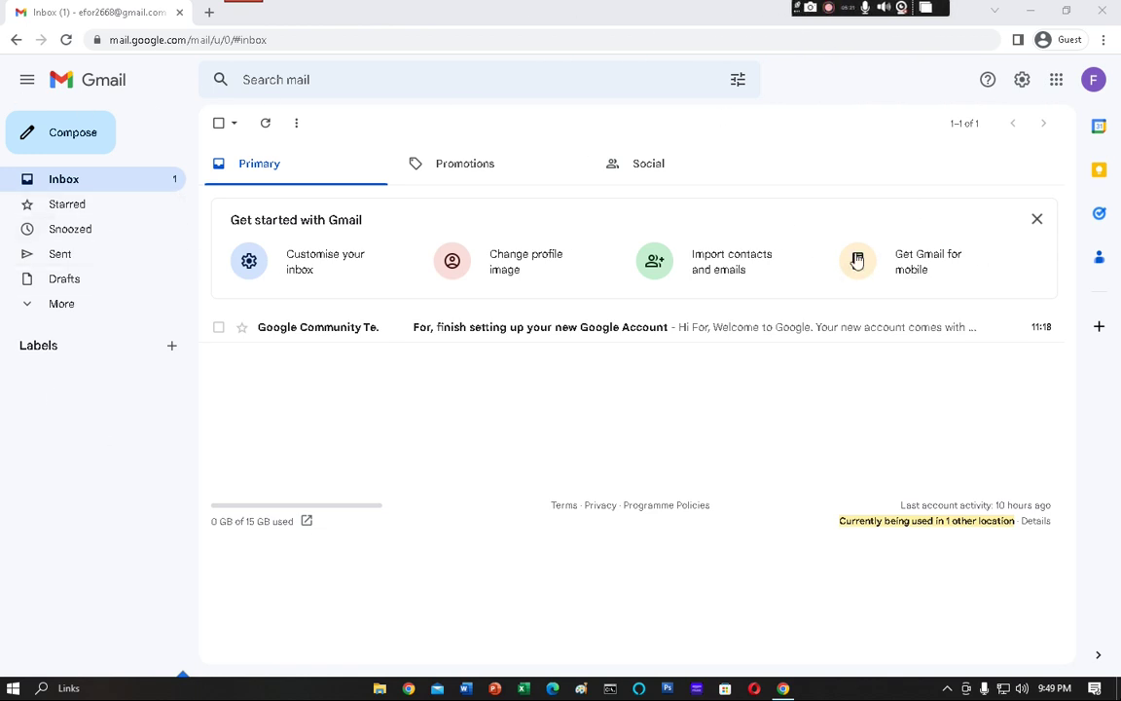
pyautogui.click(1090, 84)
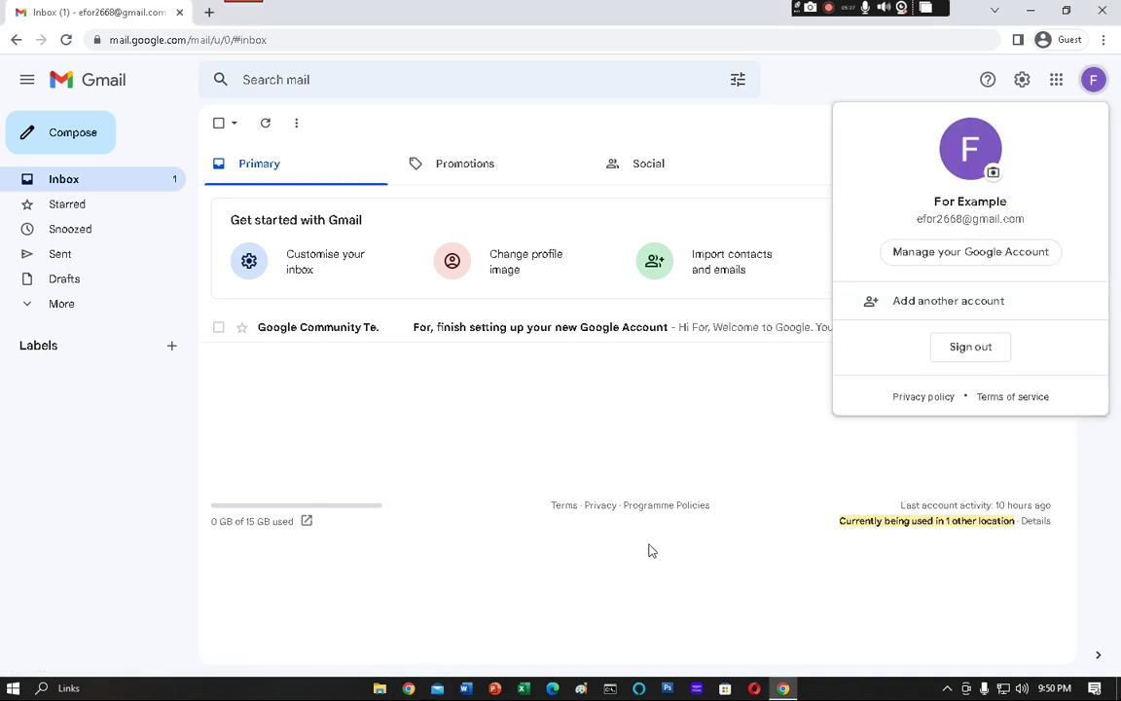
pyautogui.click(210, 13)
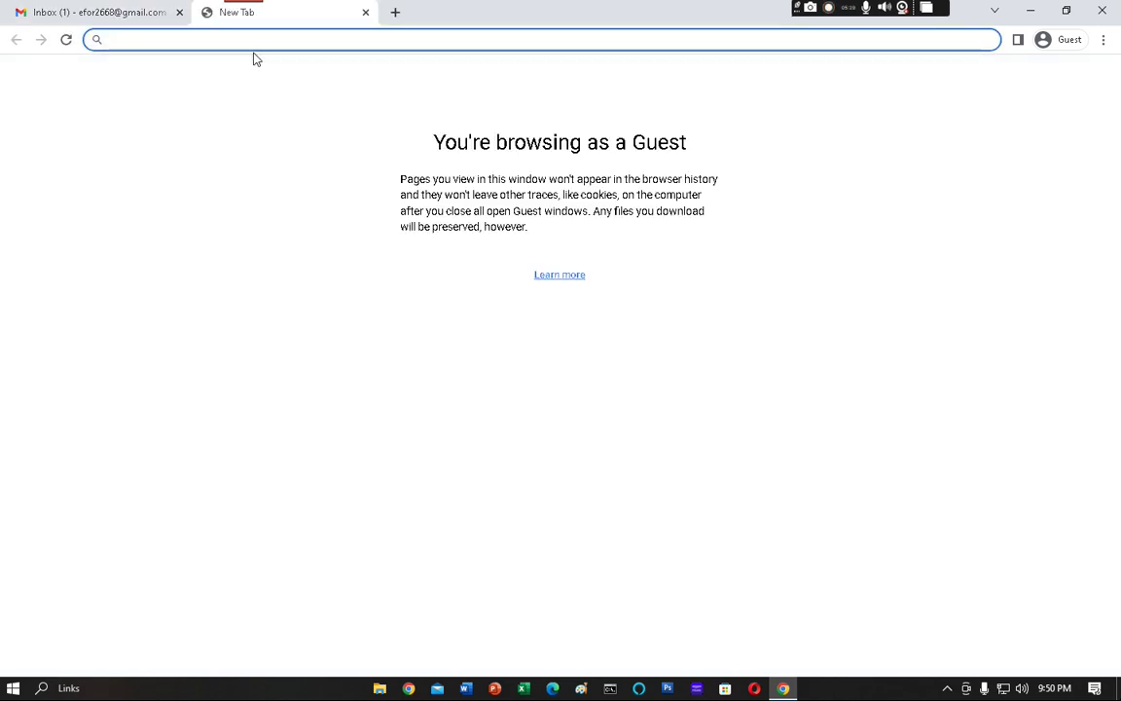
# Load drive.google.com, dismiss the tips dialog, and check the account menu on the empty My Drive.
pyautogui.write('dr')
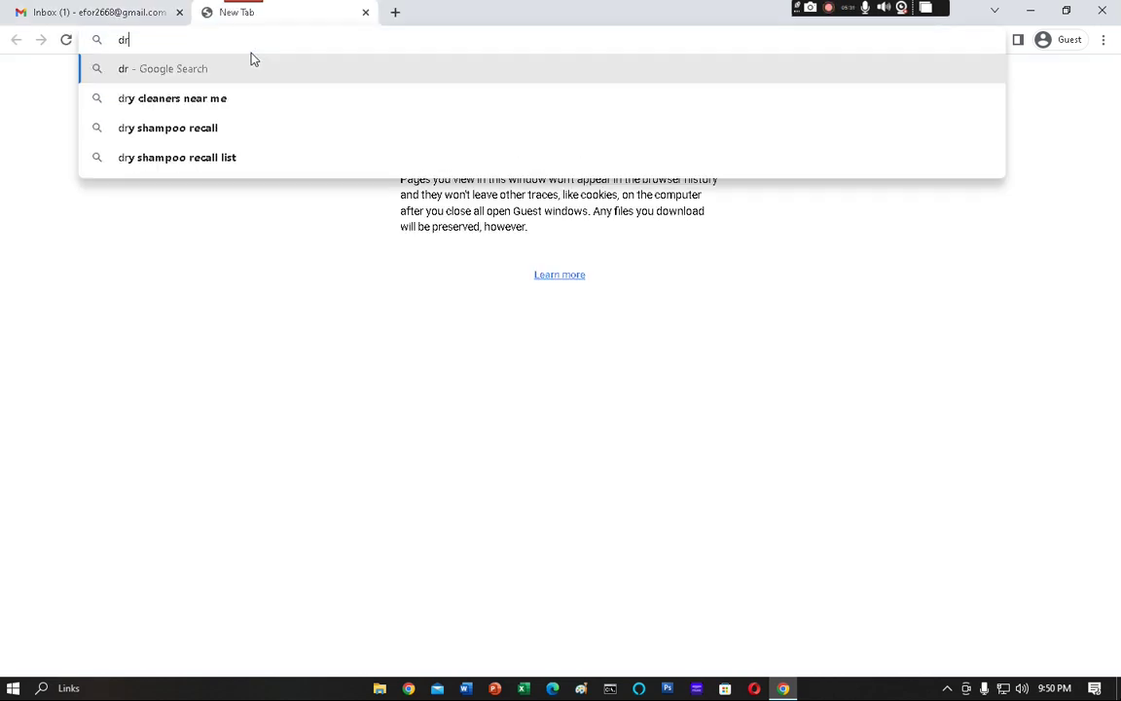
pyautogui.write('ive.go')
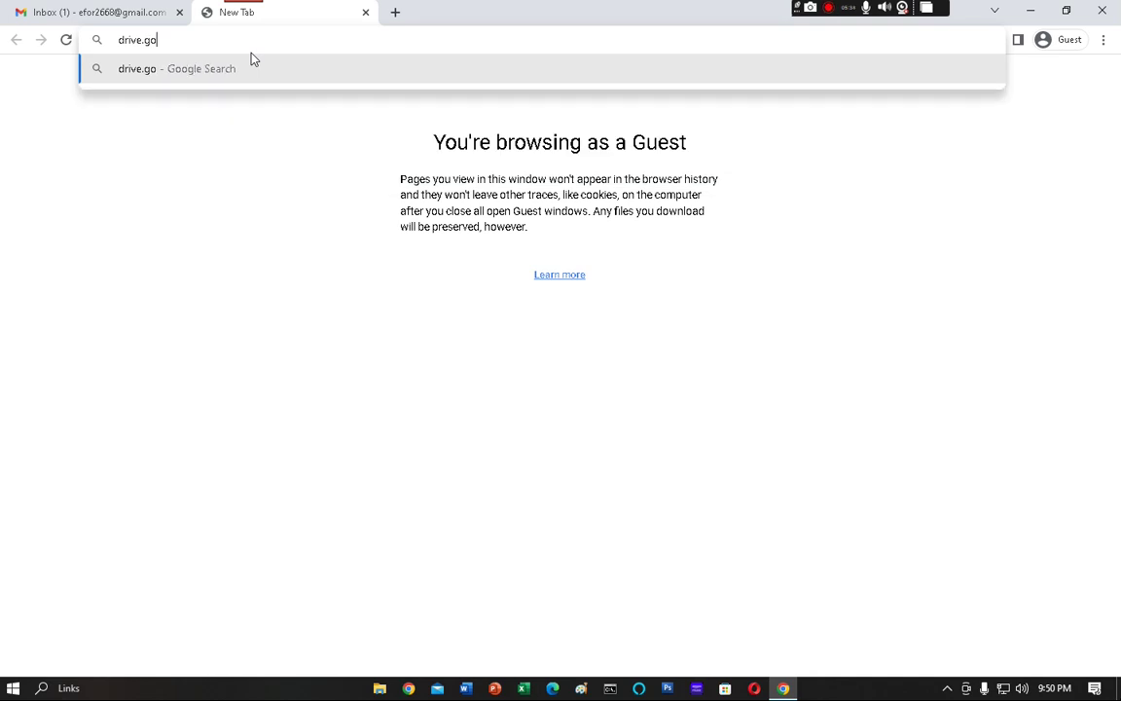
pyautogui.write('ogle.com')
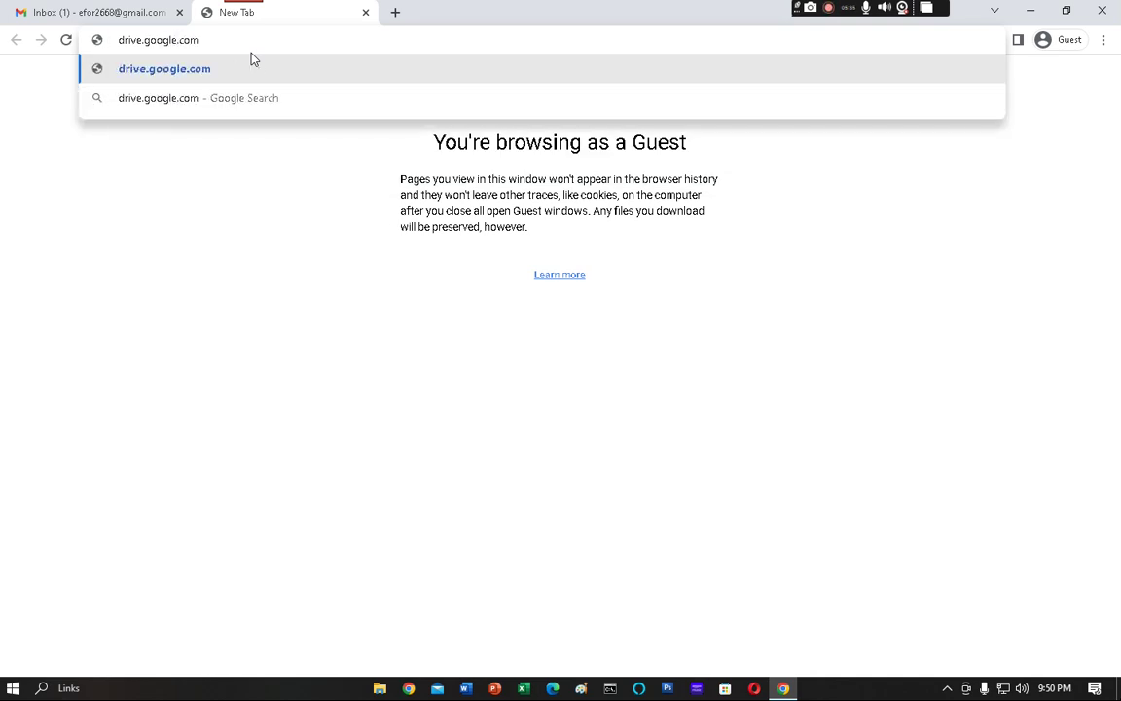
pyautogui.press('Return')
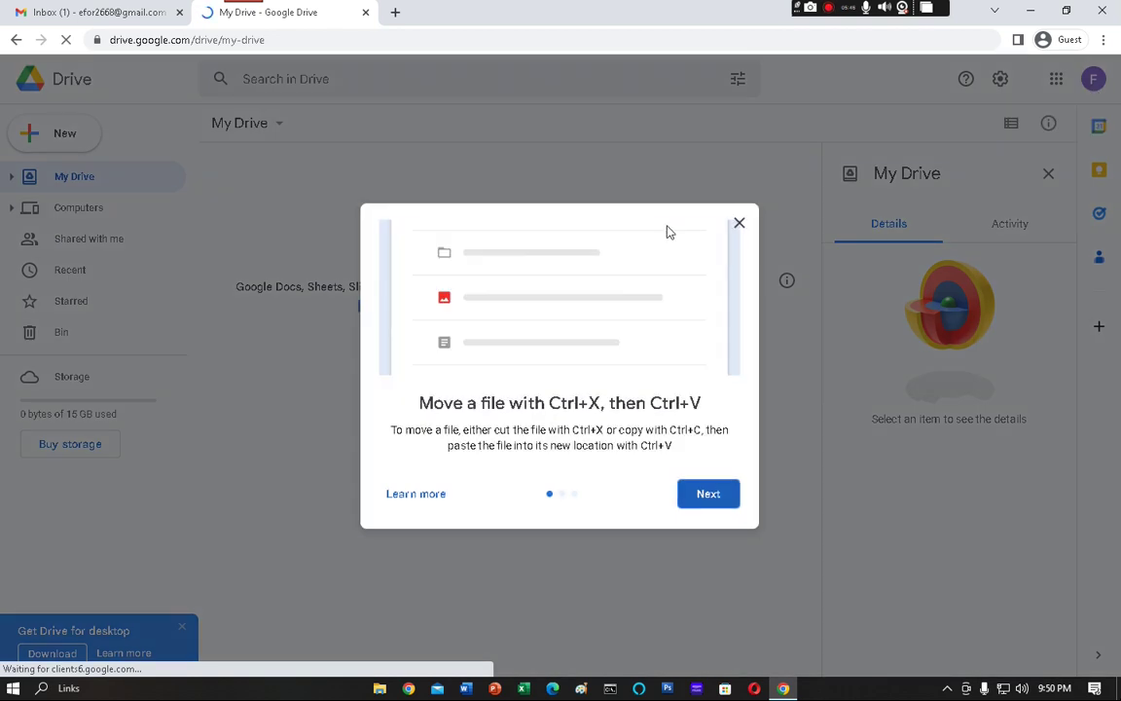
pyautogui.click(739, 224)
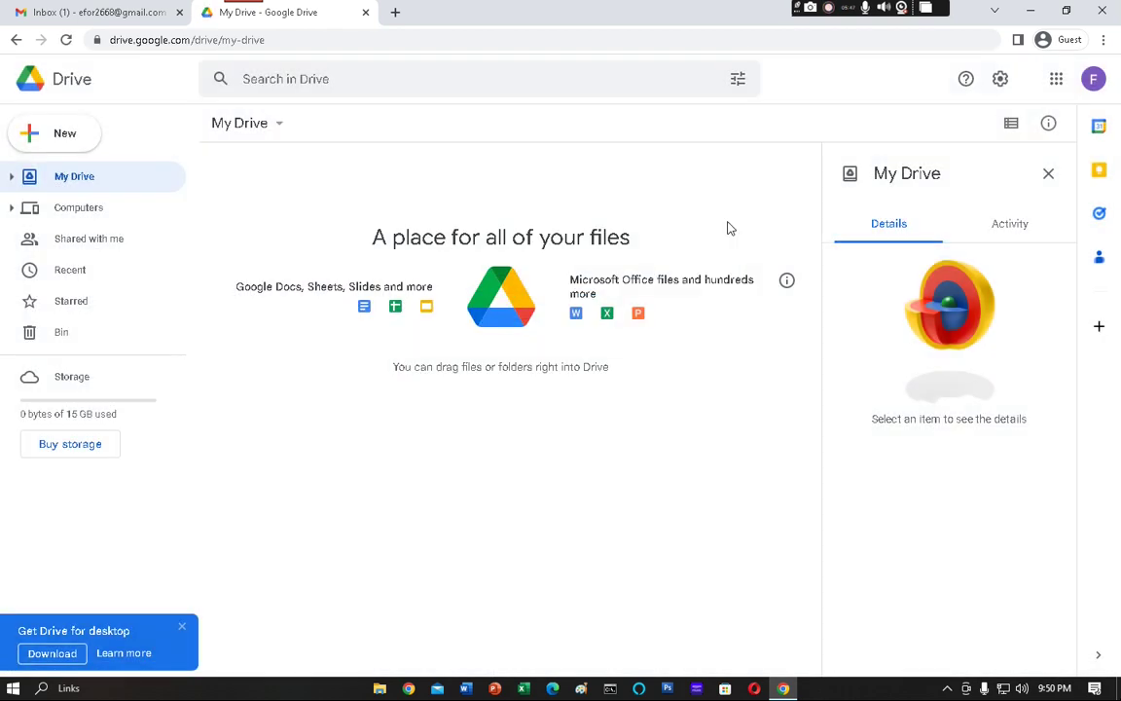
pyautogui.click(1091, 86)
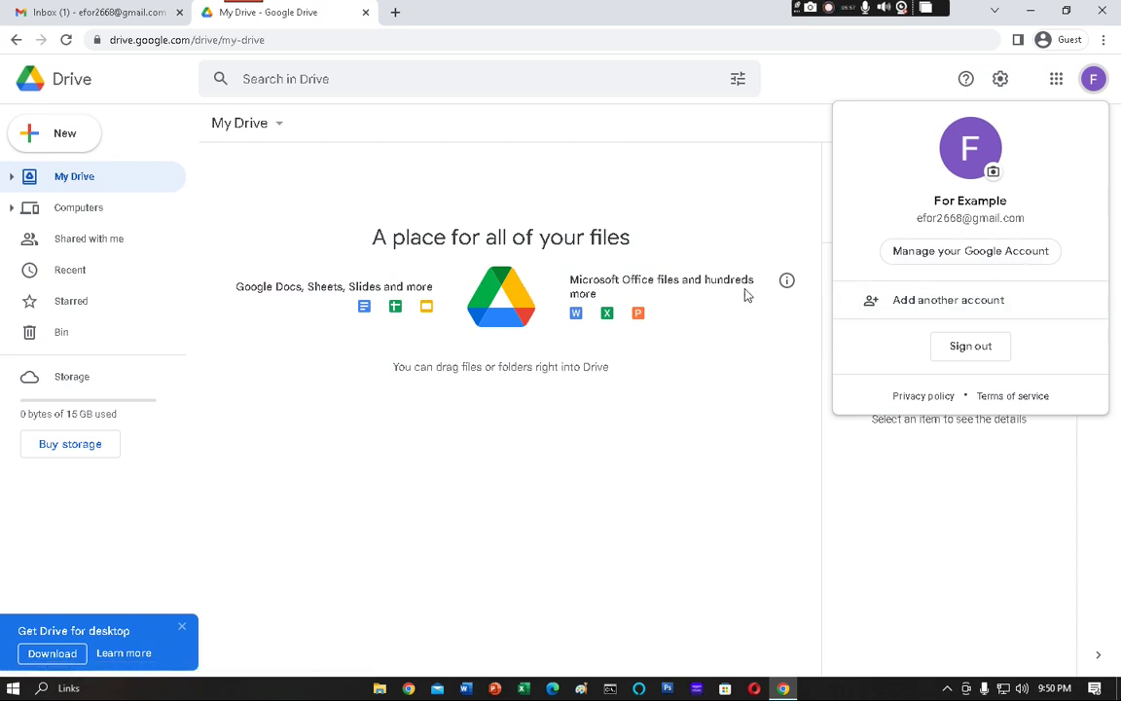
pyautogui.click(740, 380)
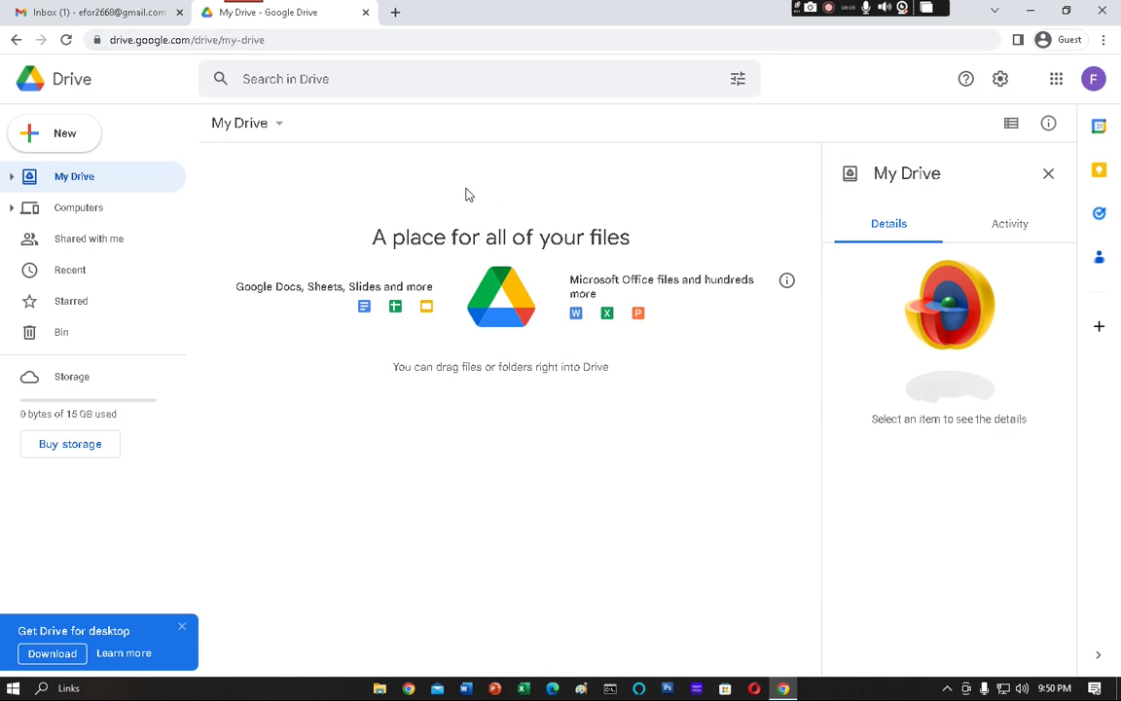